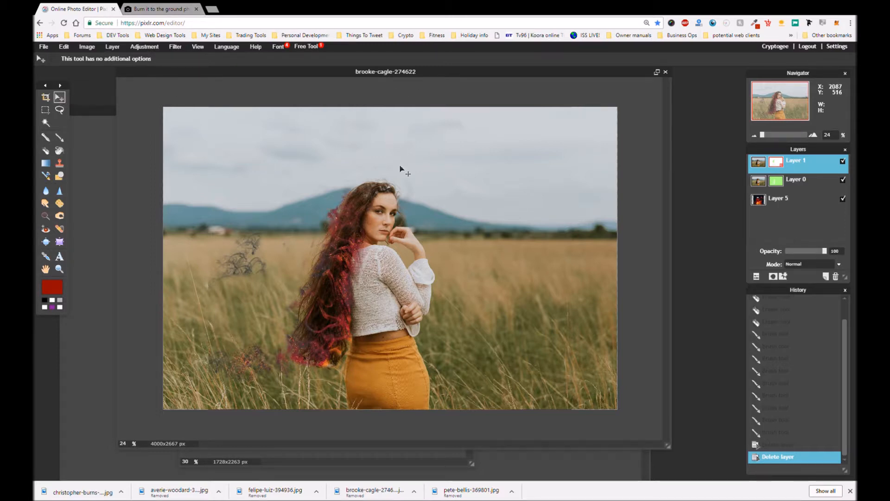
# Open the unedited 4000x2667 photo of the long-haired woman in the field and fit it inside its repositioned window
pyautogui.scroll(1, 401, 169)
pyautogui.scroll(-1, 400, 169)
pyautogui.click(44, 47)
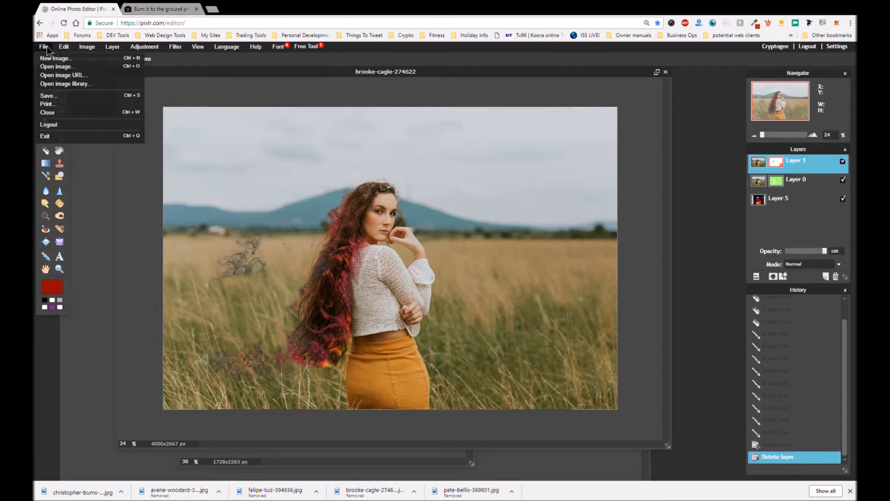
pyautogui.click(63, 70)
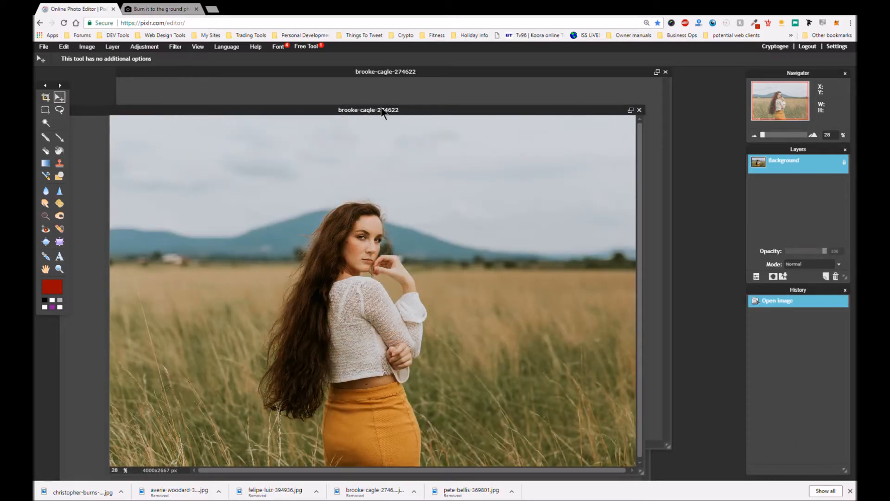
pyautogui.moveTo(381, 110); pyautogui.dragTo(396, 79)
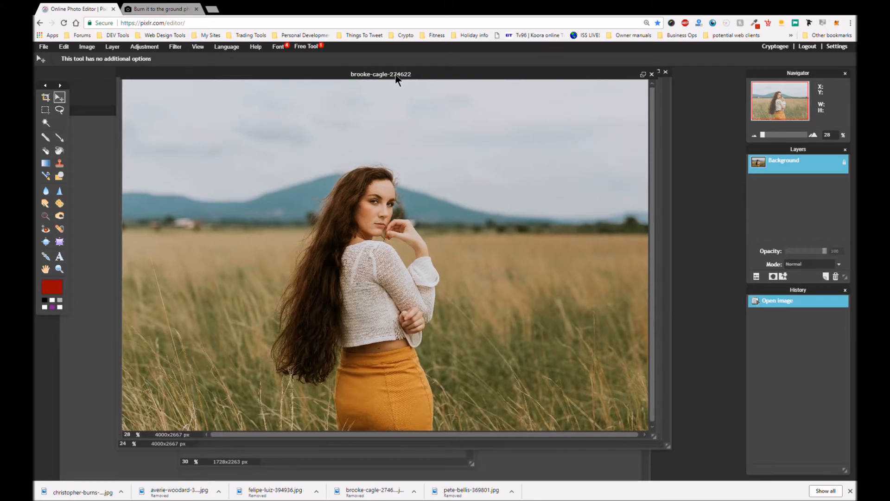
pyautogui.scroll(-2, 397, 207)
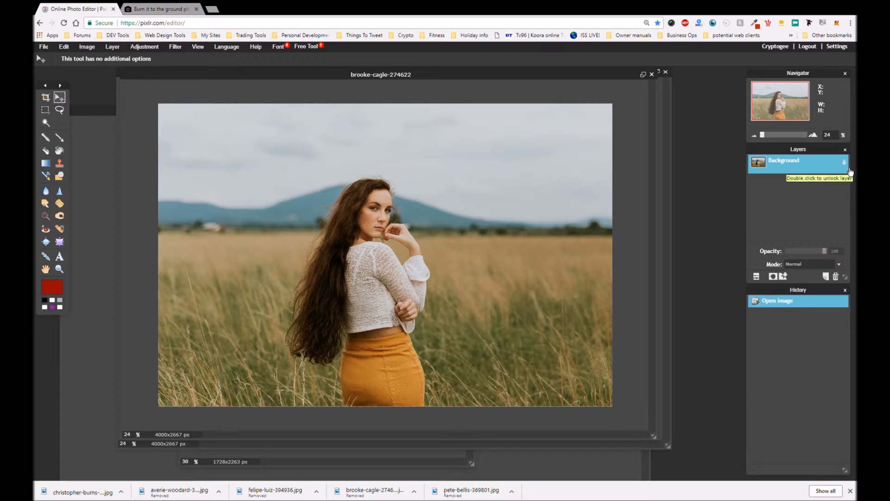
# Unlock the background layer and duplicate it twice
pyautogui.doubleClick(848, 170)
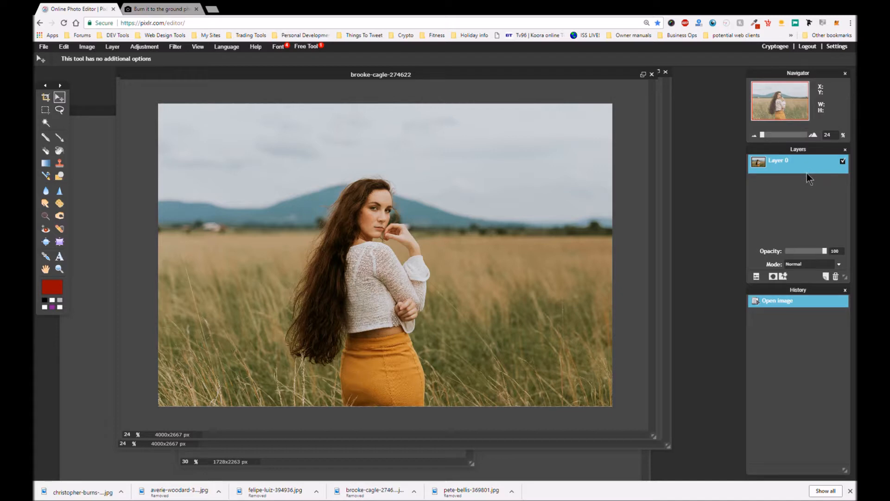
pyautogui.hotkey('ctrl', 'j')
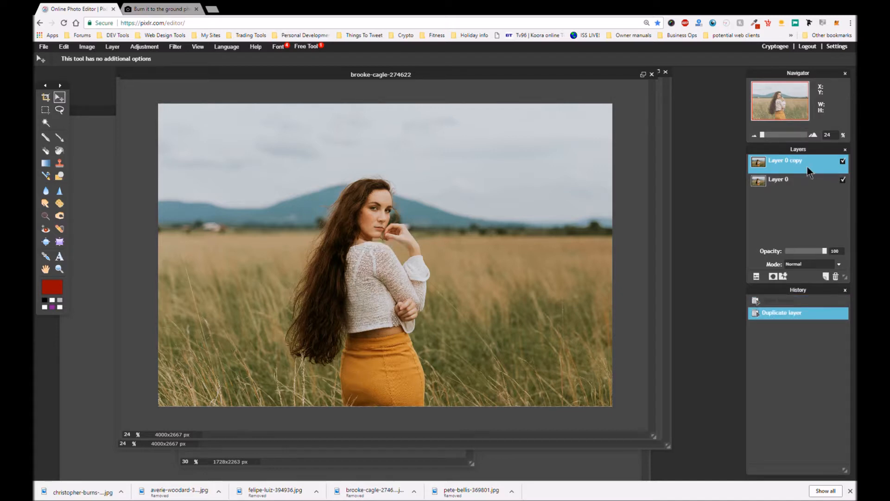
pyautogui.hotkey('ctrl', 'j')
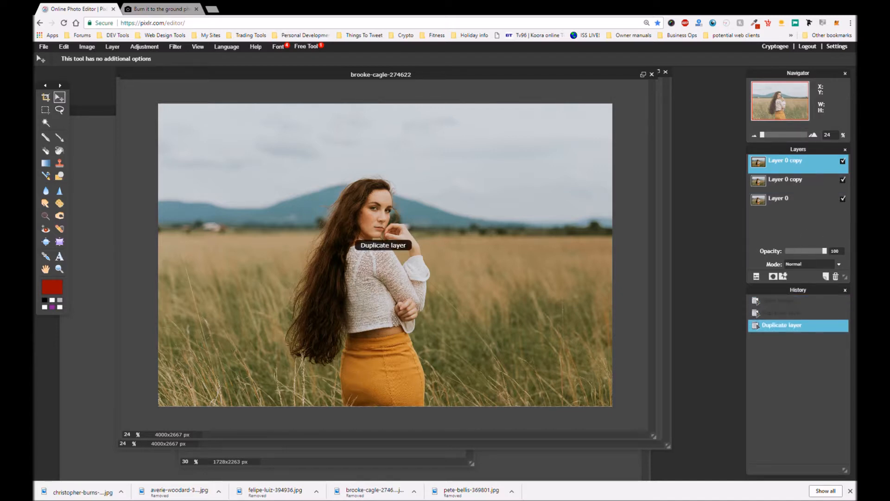
# Make more room for the layer list and rename the lowest layer "Base Layer"
pyautogui.moveTo(831, 293); pyautogui.dragTo(835, 316)
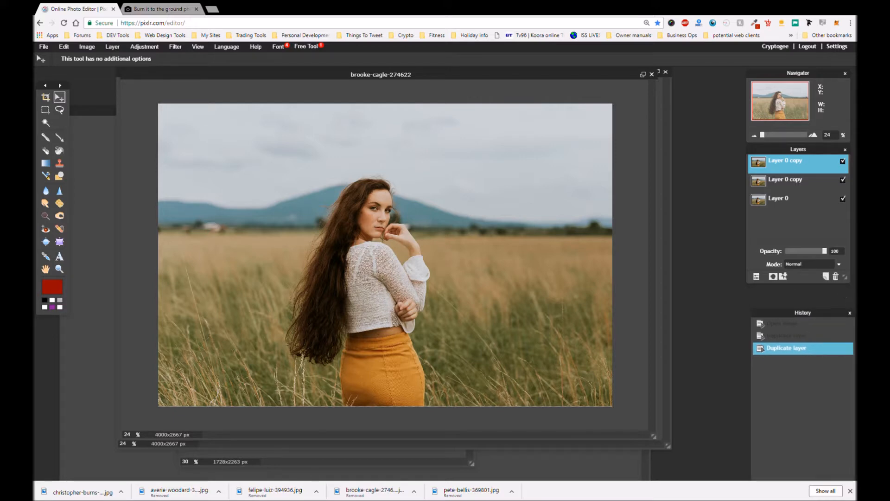
pyautogui.moveTo(845, 278); pyautogui.dragTo(847, 297)
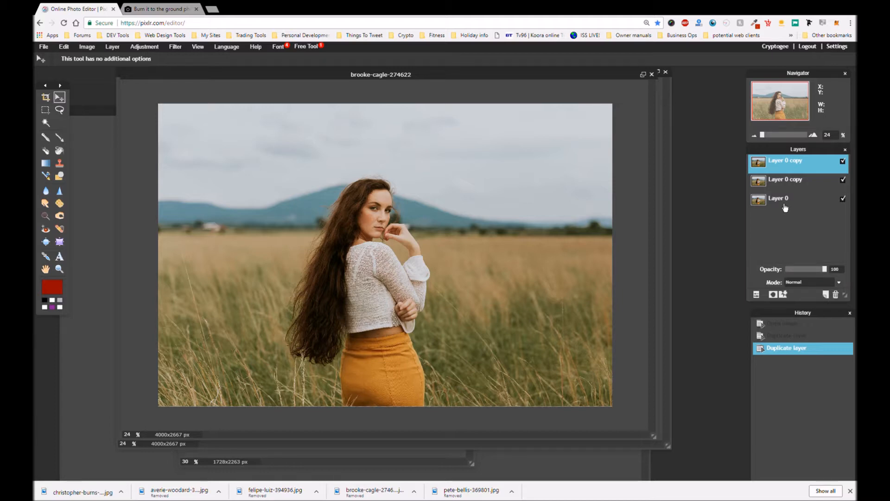
pyautogui.doubleClick(778, 199)
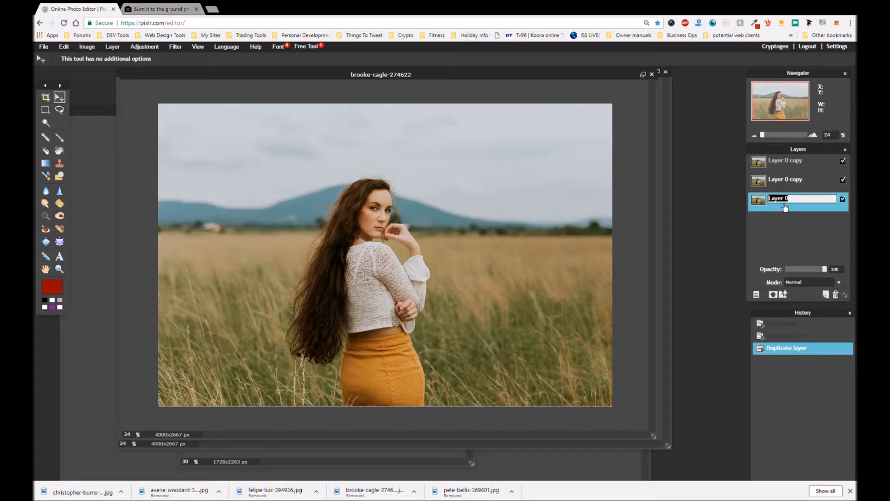
pyautogui.write('Base Layer')
# Rename the middle layer "Mask 1" and the uppermost layer "FILL"
pyautogui.click(796, 185)
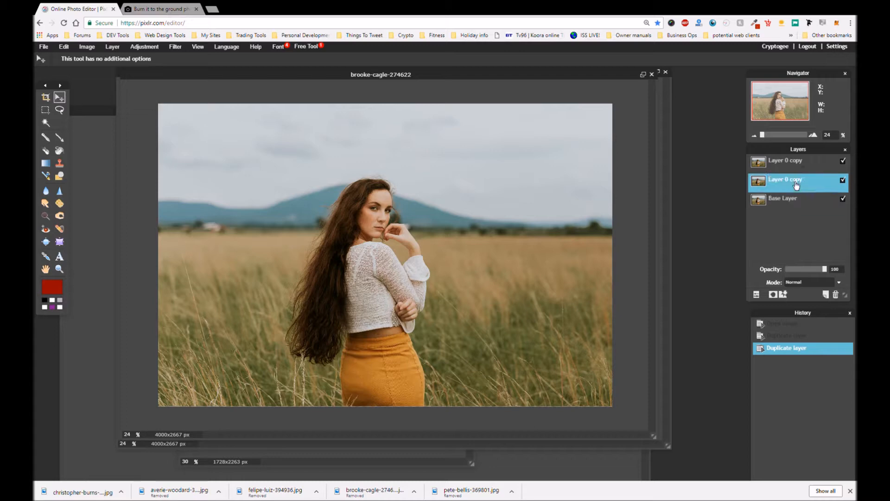
pyautogui.doubleClick(796, 184)
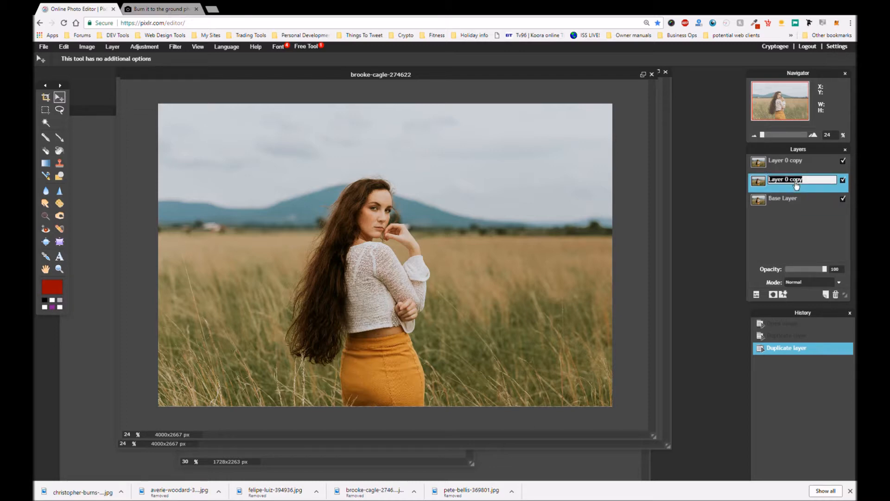
pyautogui.write('Mask 1')
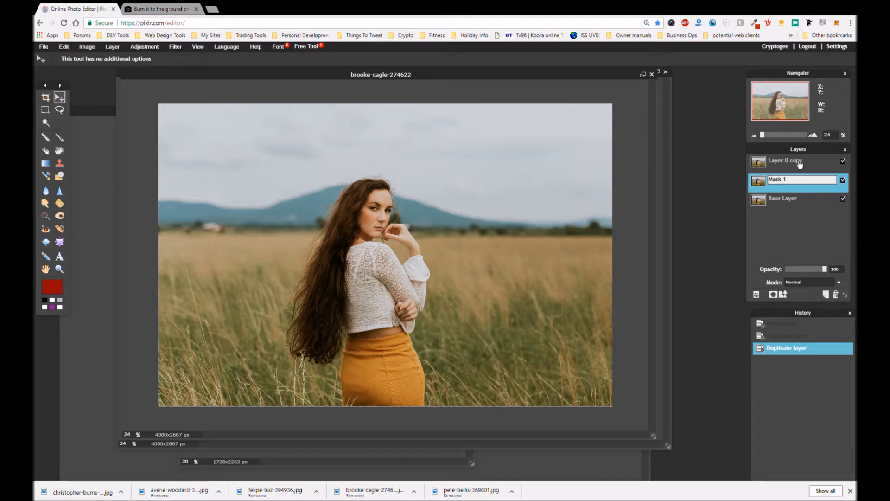
pyautogui.doubleClick(801, 168)
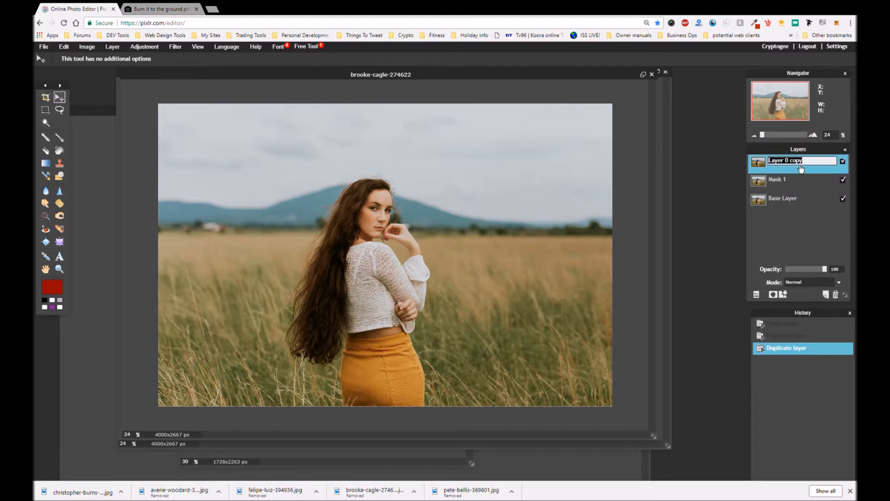
pyautogui.write('FiLL')
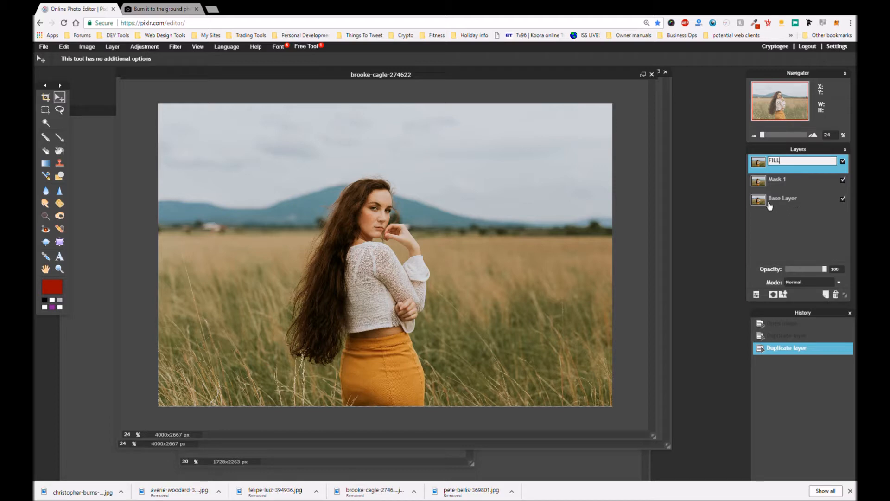
# Make Base Layer active and hide the Mask 1 and FILL layers
pyautogui.click(769, 206)
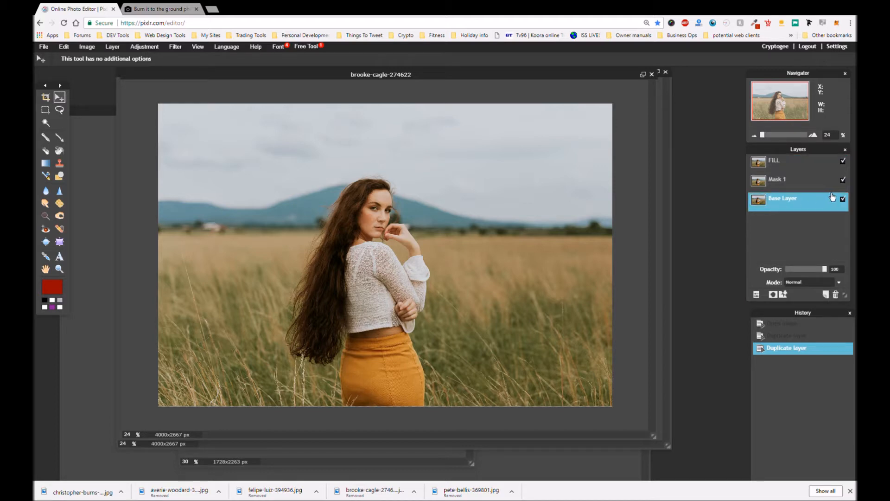
pyautogui.click(843, 181)
pyautogui.click(842, 162)
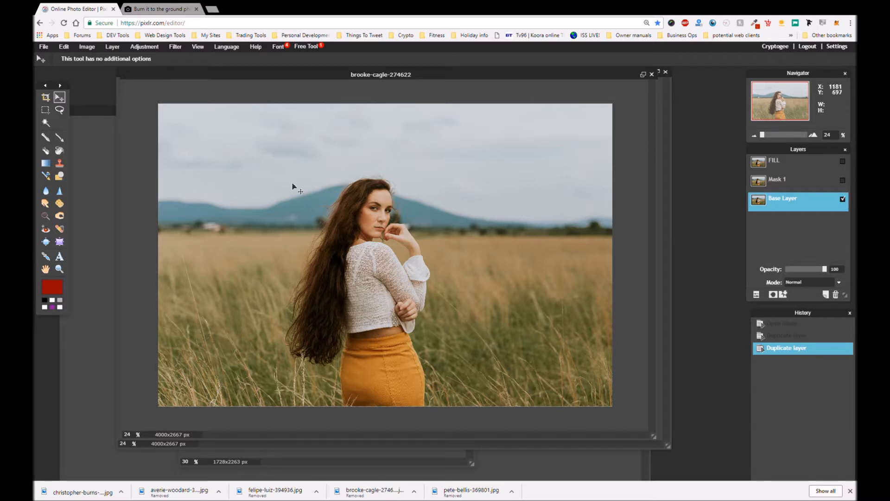
# Draw a freehand lasso selection loosely around the woman's hair on Base Layer, using a feather of 100
pyautogui.click(65, 113)
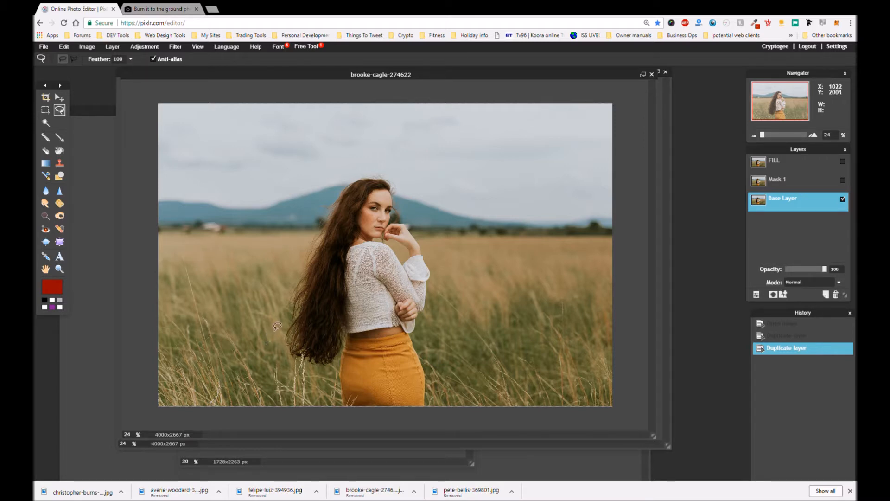
pyautogui.moveTo(278, 325)
pyautogui.mouseDown()
pyautogui.moveTo(305, 234)
pyautogui.moveTo(319, 218)
pyautogui.mouseUp()
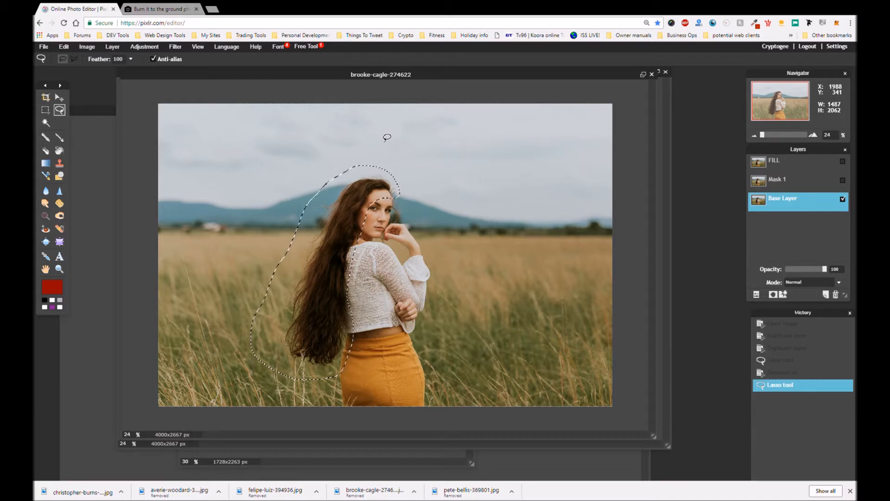
pyautogui.click(64, 47)
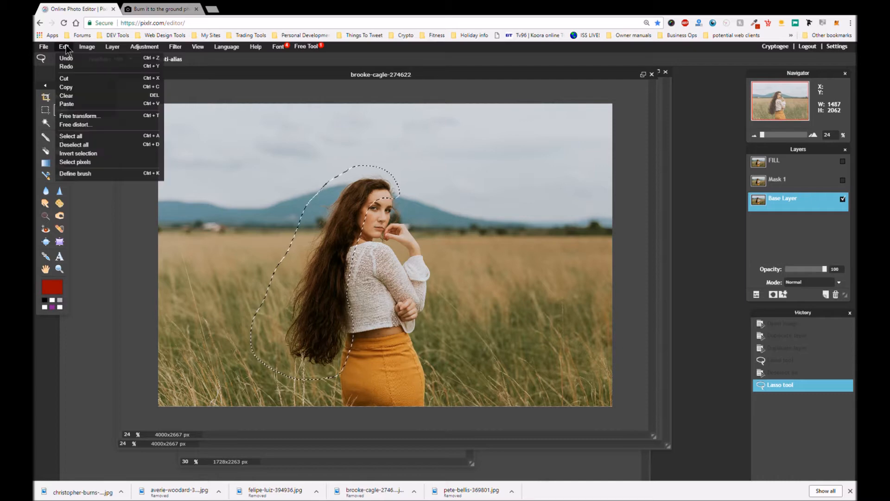
pyautogui.click(82, 155)
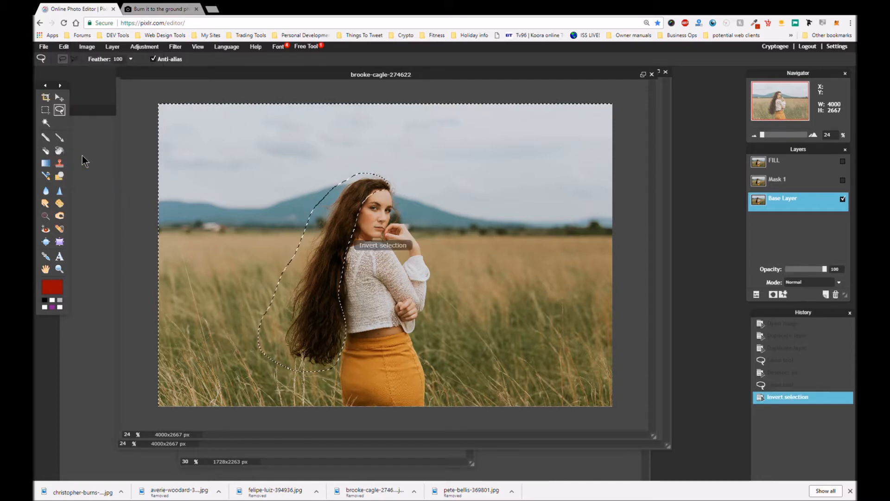
pyautogui.click(64, 47)
pyautogui.click(78, 153)
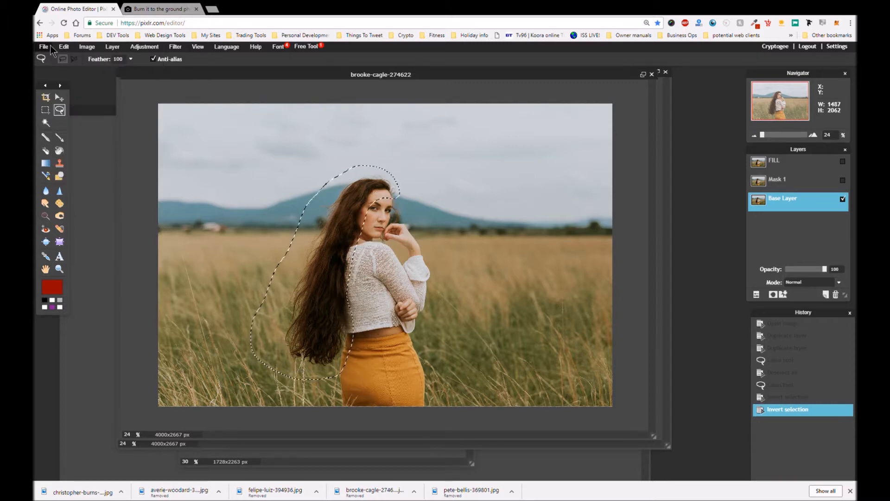
# Cut the selected hair area out of Base Layer
pyautogui.click(65, 46)
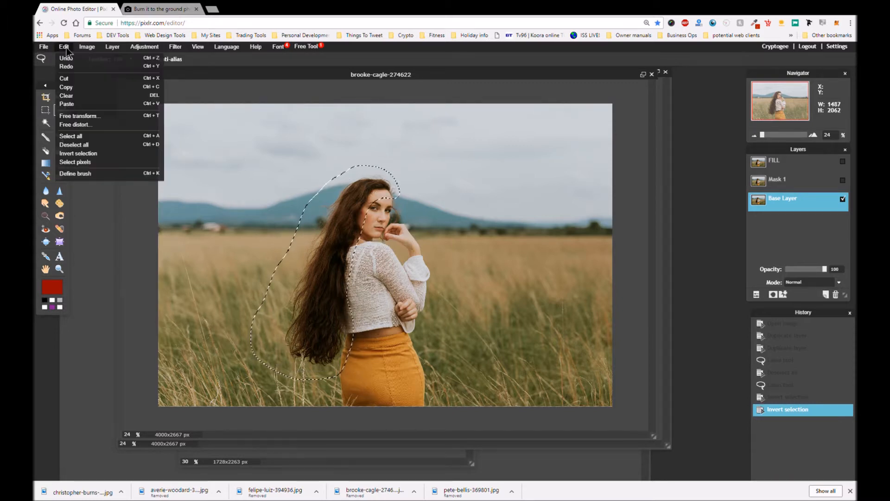
pyautogui.click(78, 83)
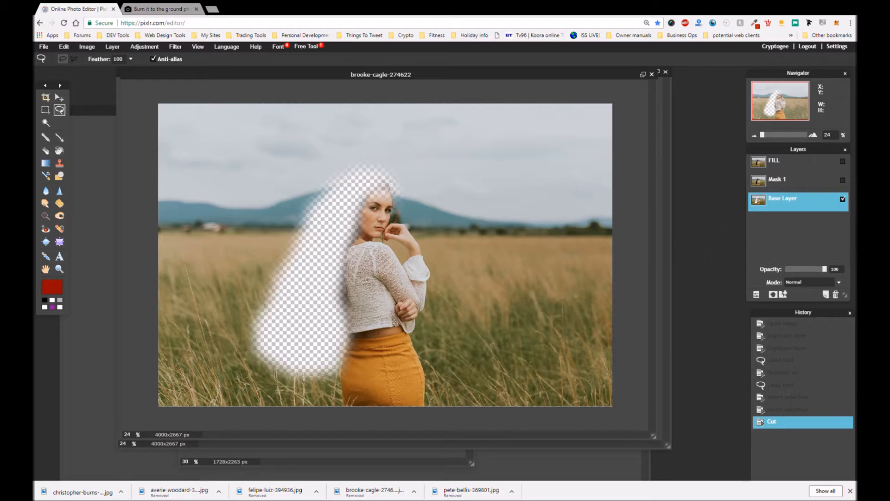
# Show the Mask 1 layer again and add a layer mask to it
pyautogui.click(844, 185)
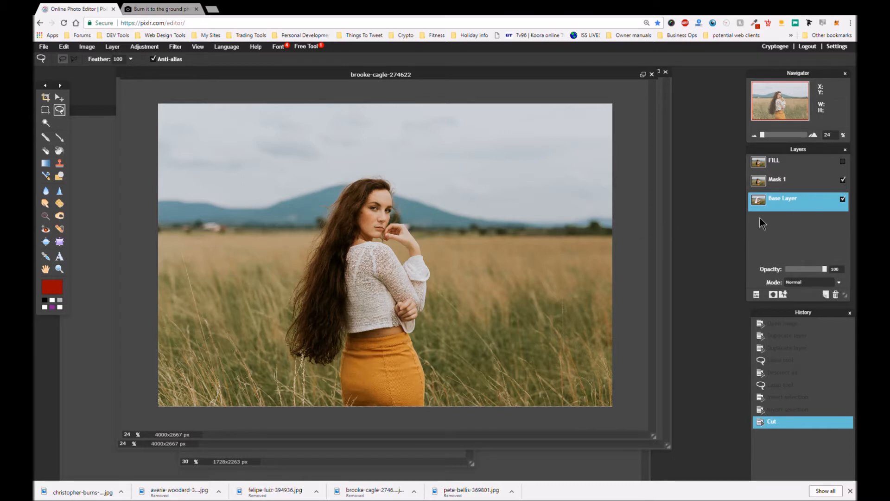
pyautogui.click(817, 184)
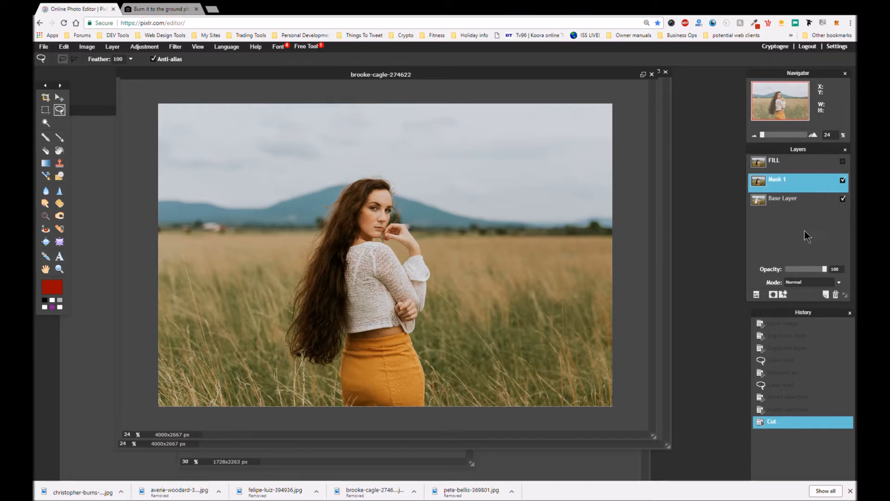
pyautogui.click(772, 295)
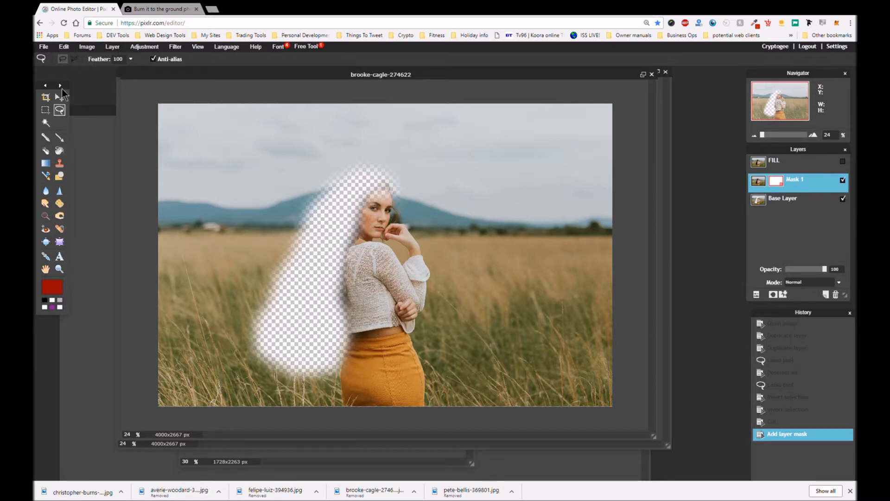
# Activate the Brush tool and reset its brush presets to the default set
pyautogui.click(58, 138)
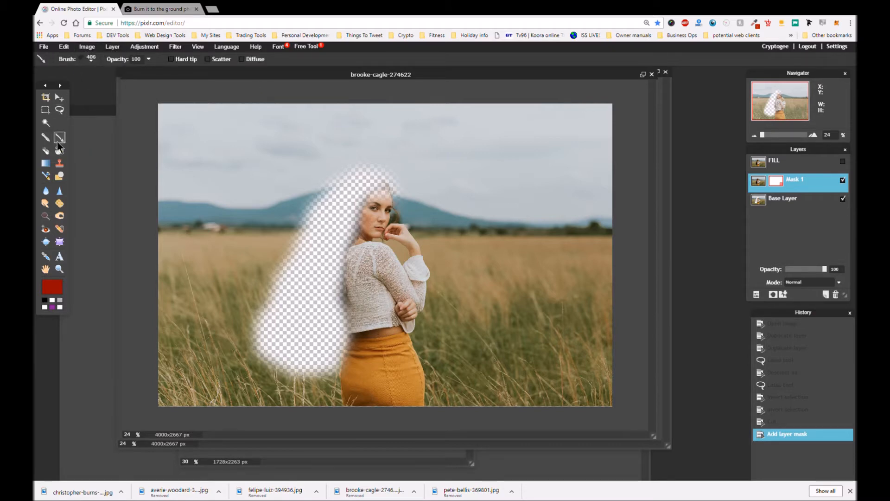
pyautogui.click(90, 58)
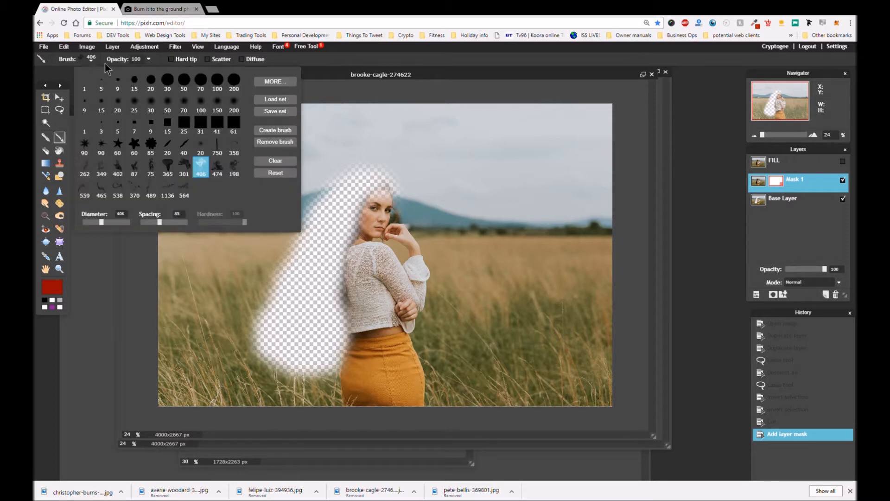
pyautogui.click(281, 173)
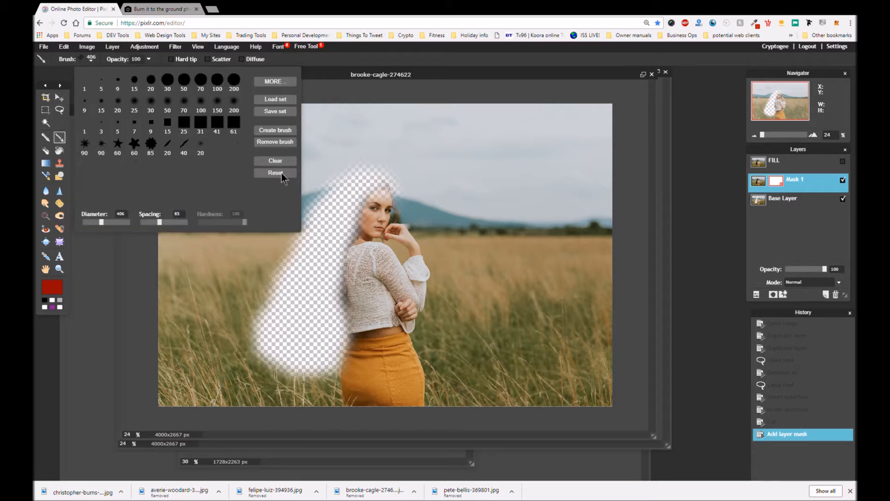
# Add the "Fire and smoke" brush set from the Nature category to the brush presets
pyautogui.click(270, 88)
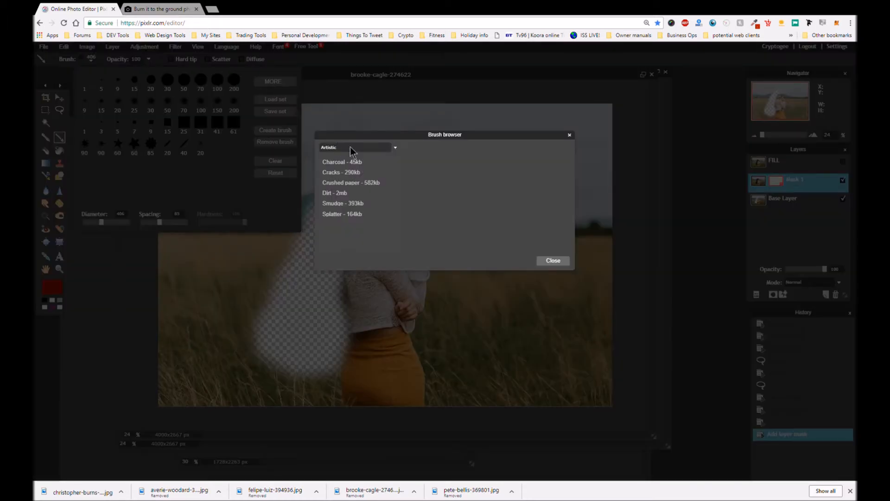
pyautogui.click(380, 149)
pyautogui.click(374, 169)
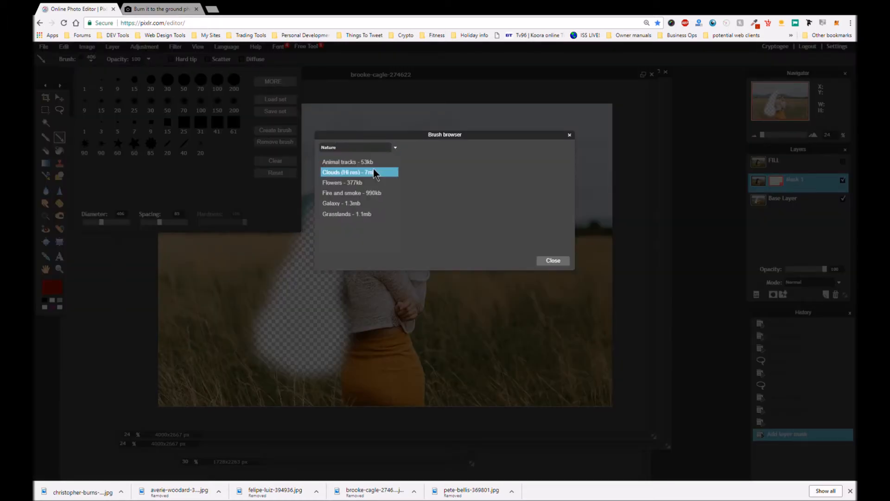
pyautogui.click(355, 196)
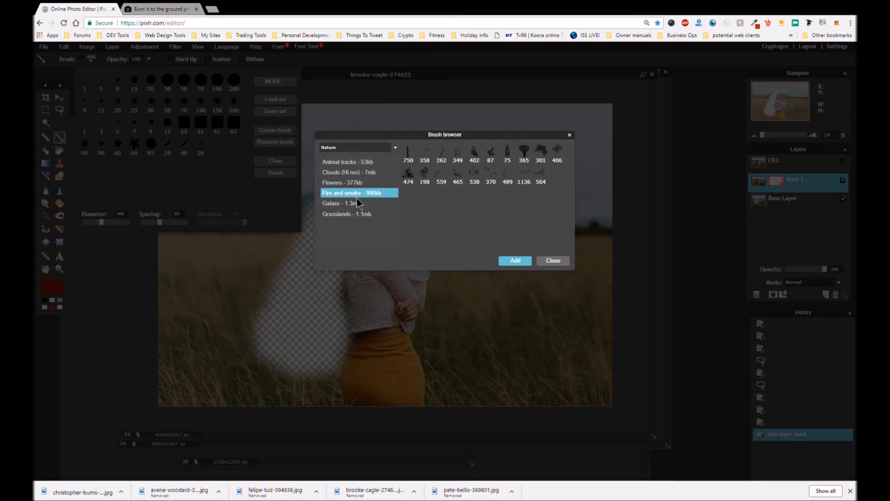
pyautogui.click(523, 263)
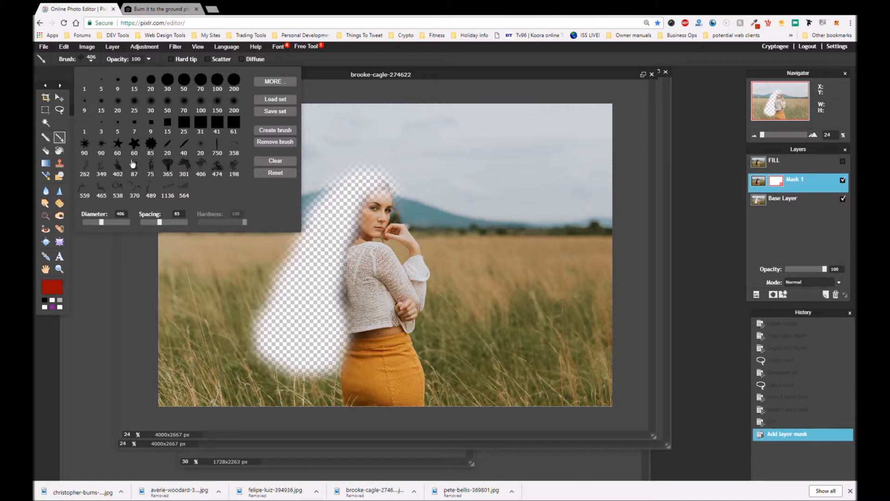
pyautogui.scroll(1, 107, 169)
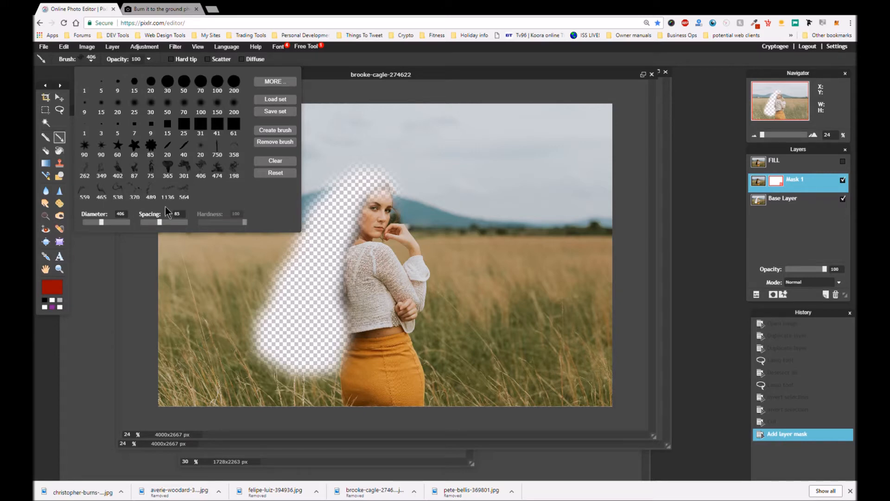
# Stamp smoke textures along the woman's hair in the Mask 1 layer mask, using the 406 smoke brush and the Eraser with the 538 brush
pyautogui.scroll(-1, 186, 200)
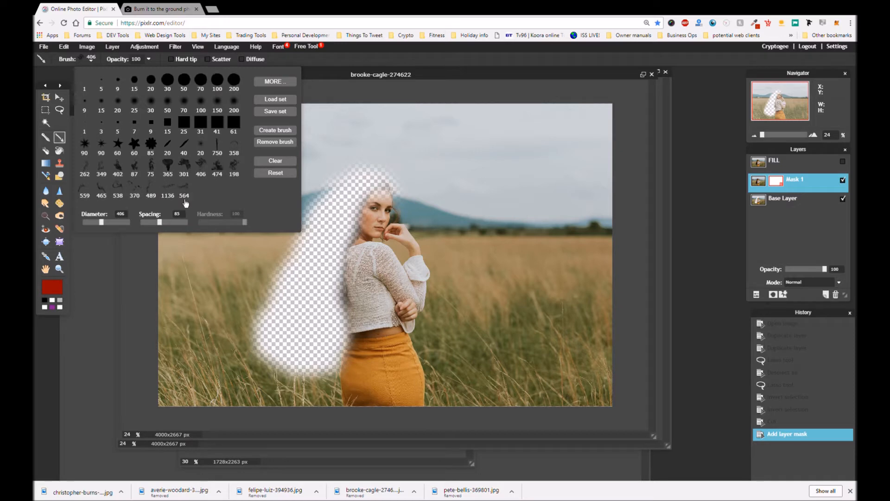
pyautogui.click(122, 202)
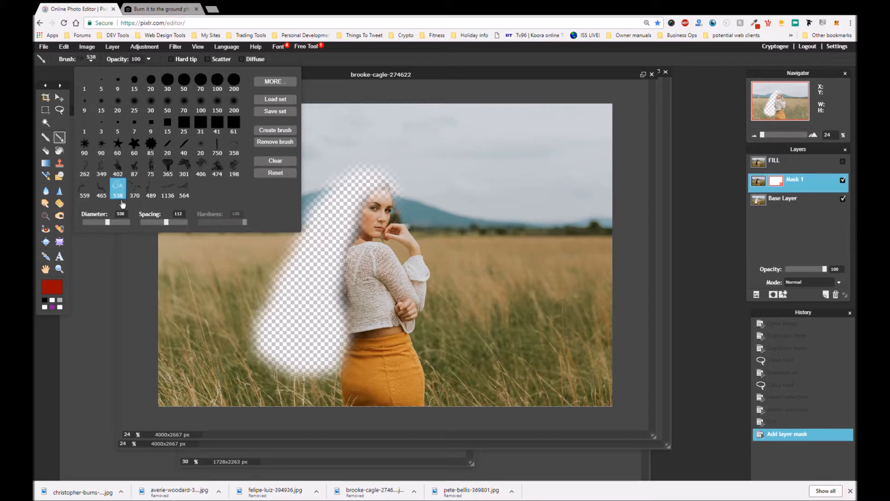
pyautogui.click(201, 168)
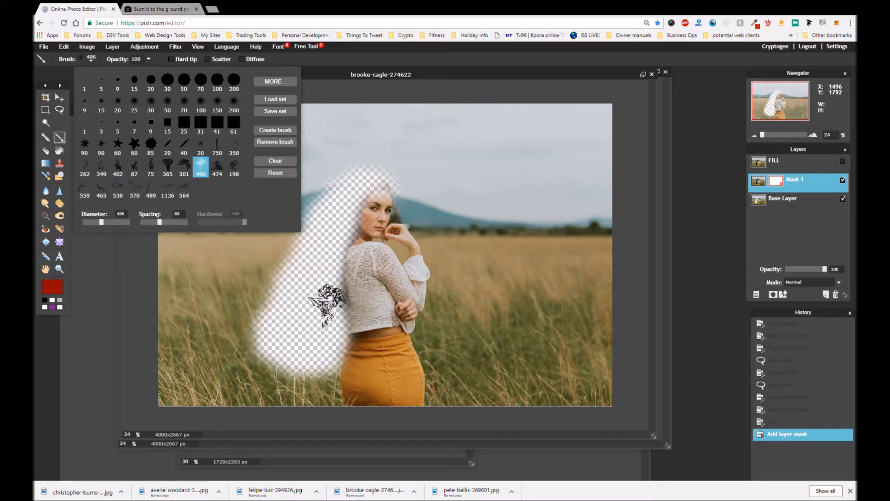
pyautogui.moveTo(321, 330)
pyautogui.mouseDown()
pyautogui.moveTo(314, 380)
pyautogui.moveTo(337, 362)
pyautogui.moveTo(311, 345)
pyautogui.moveTo(307, 322)
pyautogui.moveTo(327, 258)
pyautogui.mouseUp()
pyautogui.moveTo(328, 292)
pyautogui.mouseDown()
pyautogui.moveTo(327, 279)
pyautogui.moveTo(329, 292)
pyautogui.mouseUp()
pyautogui.moveTo(327, 297); pyautogui.dragTo(331, 331)
pyautogui.moveTo(339, 230); pyautogui.dragTo(350, 171)
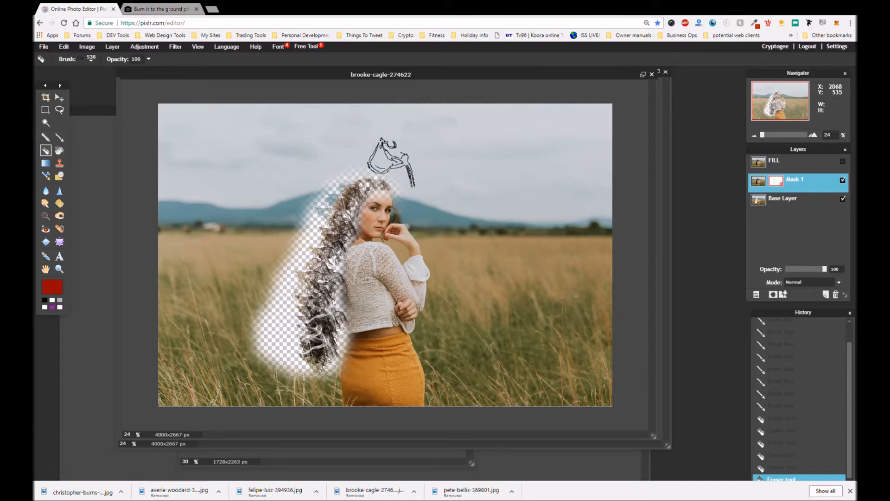
pyautogui.moveTo(406, 177); pyautogui.dragTo(421, 179)
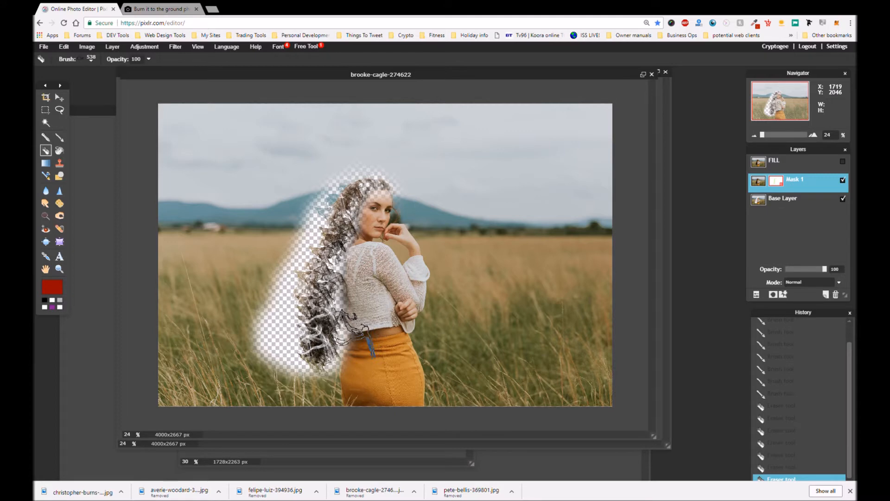
pyautogui.click(349, 331)
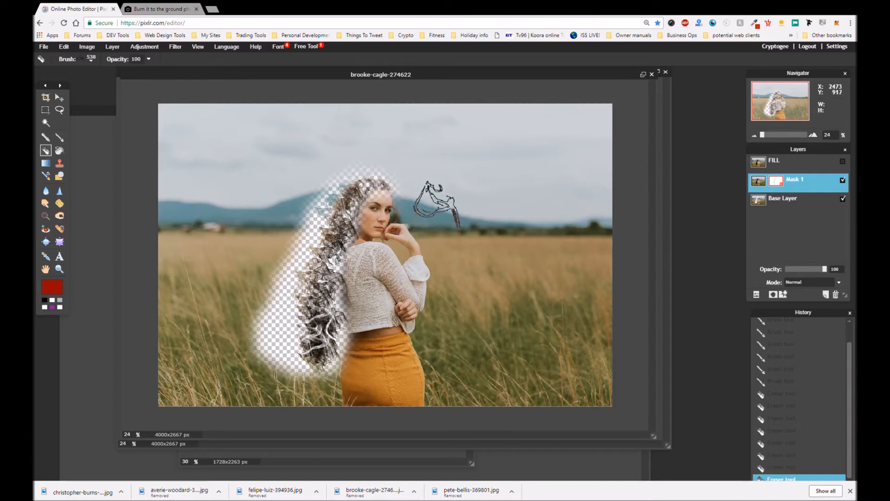
# Show the FILL layer and add a layer mask to it
pyautogui.click(849, 168)
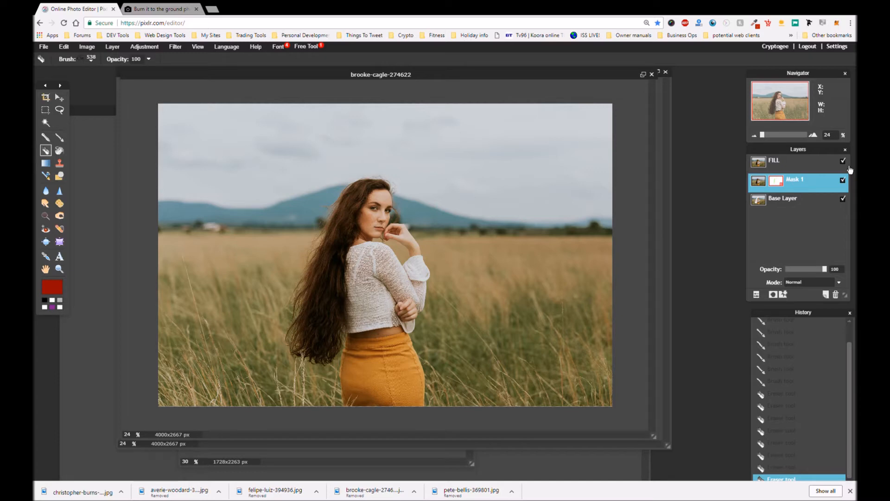
pyautogui.click(807, 170)
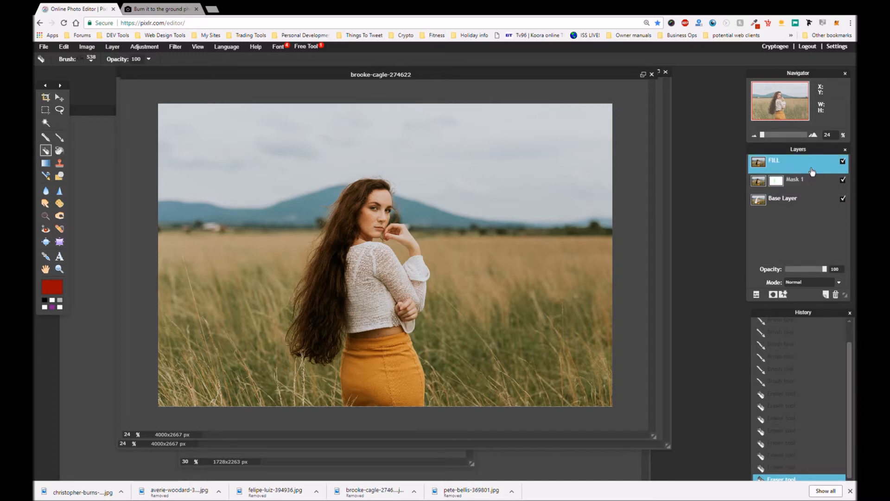
pyautogui.click(772, 294)
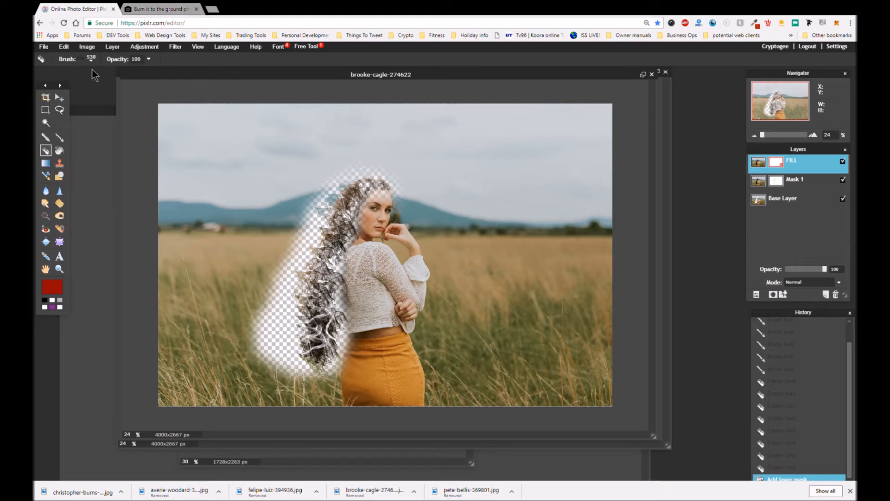
# Erase smoke shapes over the middle of the hair in the FILL mask with the 370 smoke brush
pyautogui.click(81, 59)
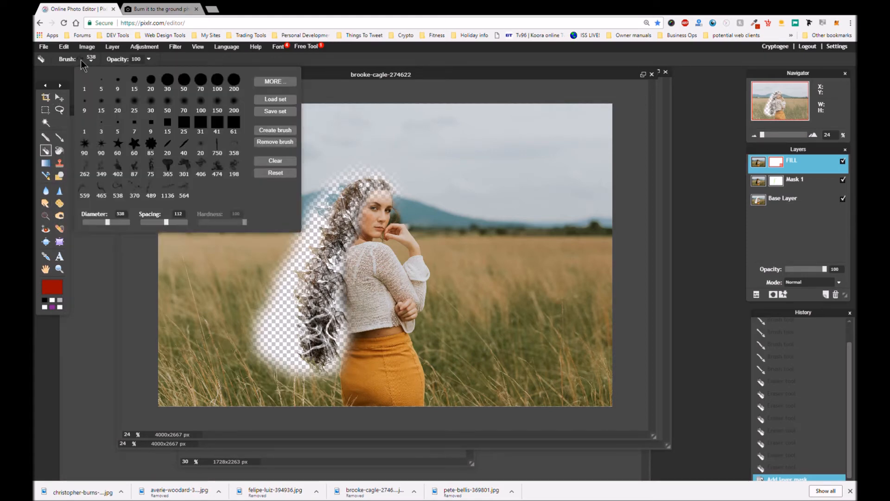
pyautogui.click(138, 194)
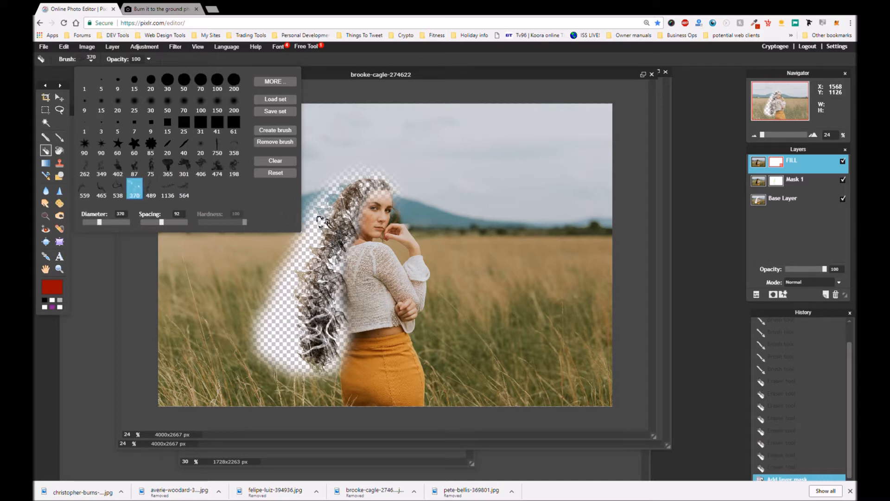
pyautogui.click(337, 249)
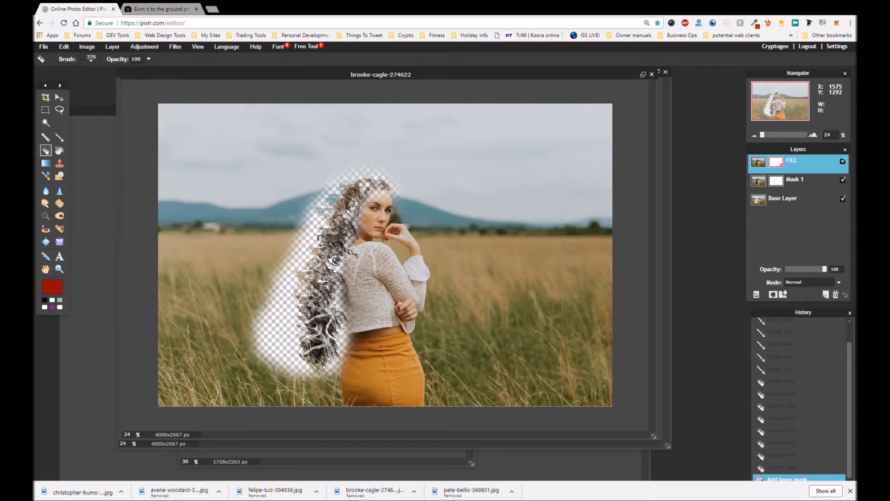
pyautogui.click(338, 248)
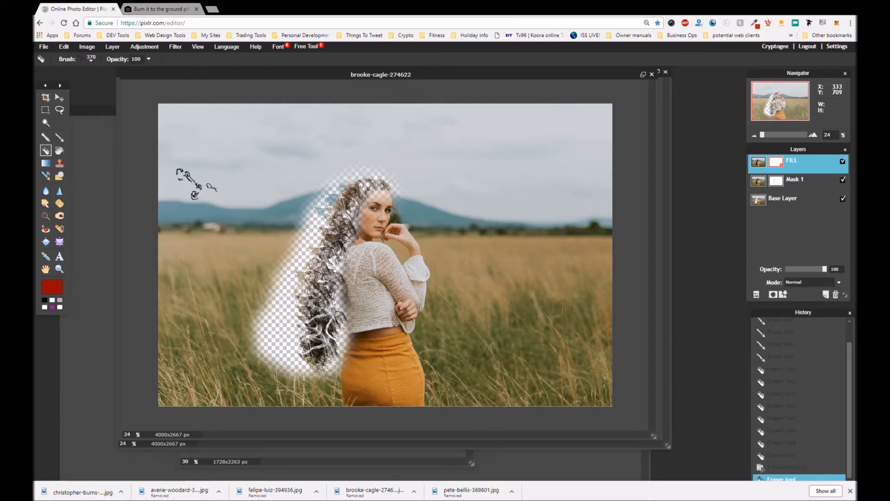
# Paint the FILL mask with the Brush tool and the 370 smoke brush, along the hair and its outer edge from head to tips
pyautogui.click(59, 137)
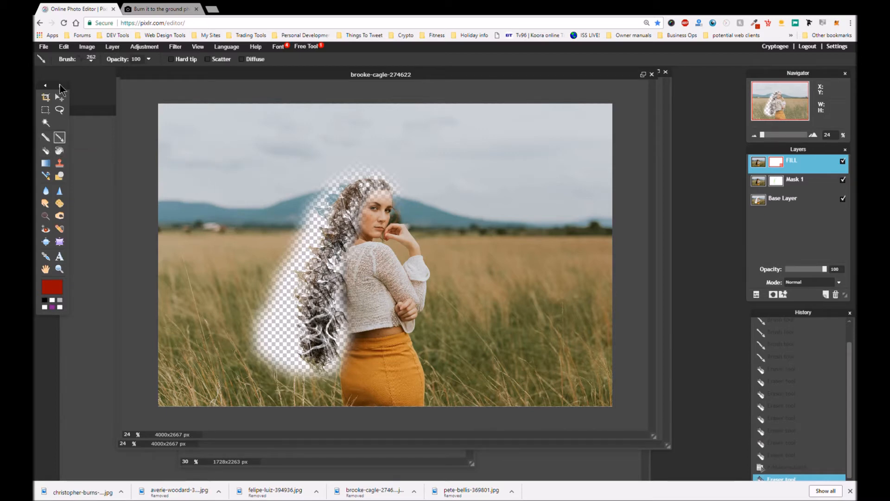
pyautogui.click(45, 151)
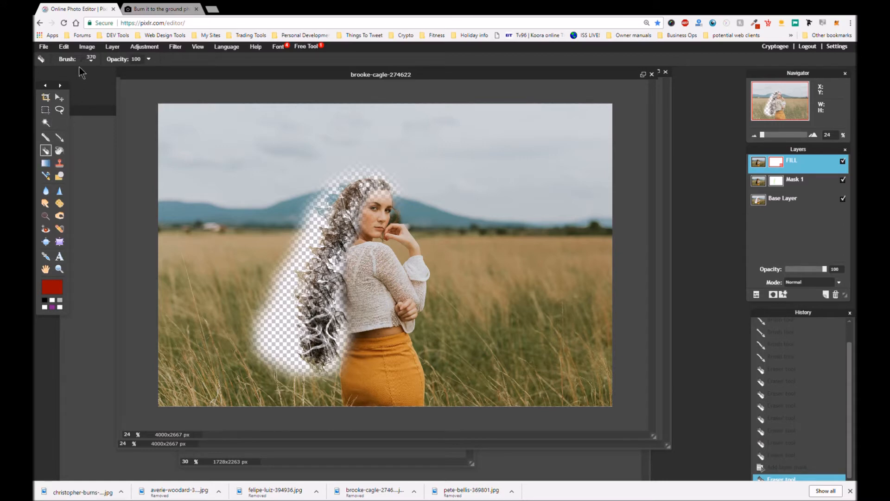
pyautogui.click(59, 136)
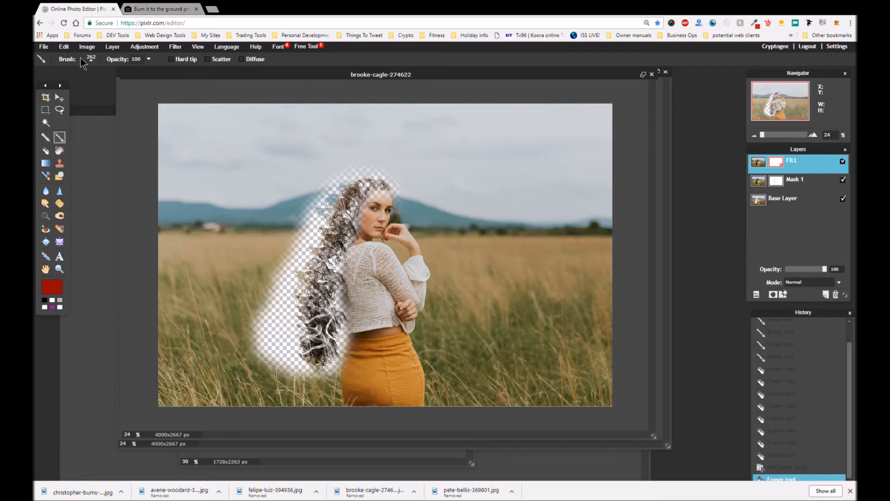
pyautogui.click(90, 59)
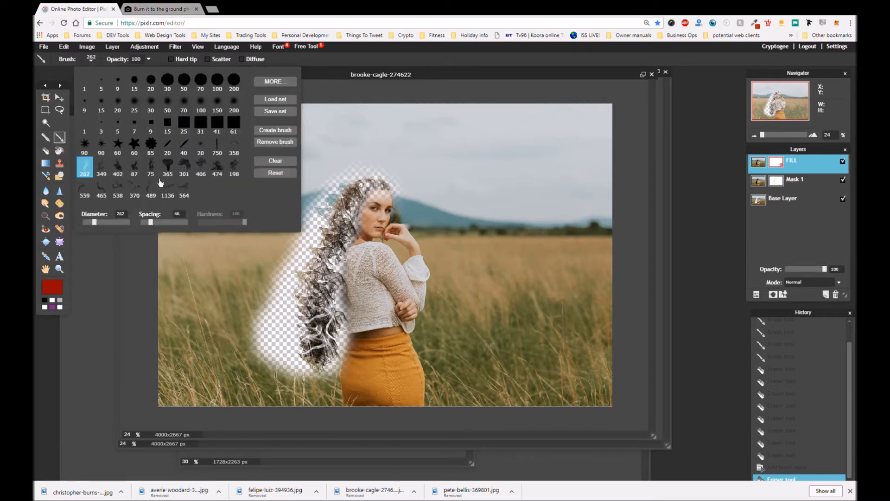
pyautogui.click(136, 191)
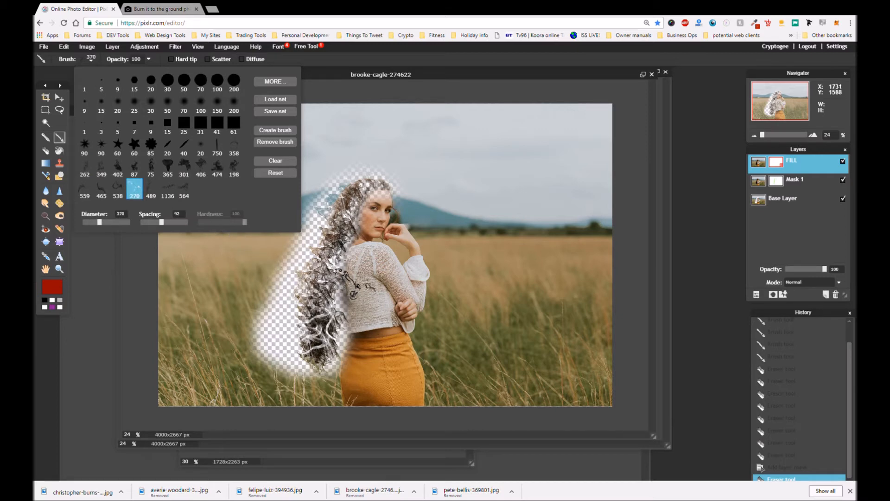
pyautogui.click(348, 277)
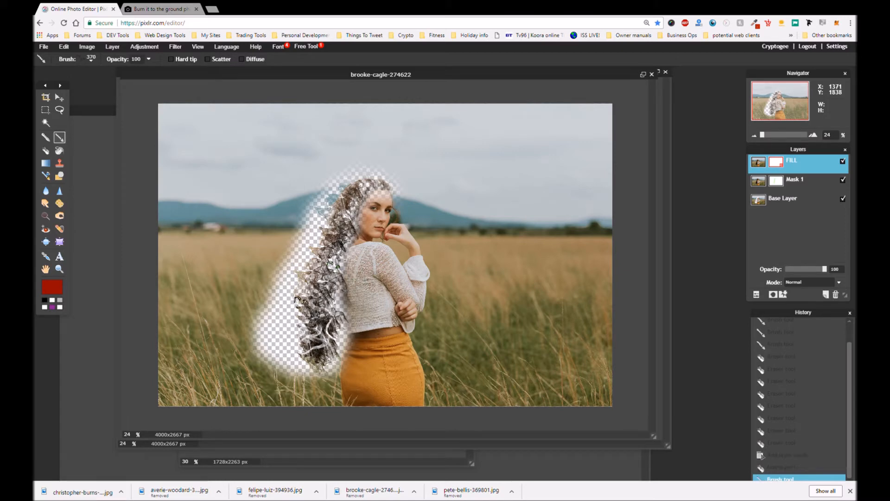
pyautogui.moveTo(325, 286); pyautogui.dragTo(325, 304)
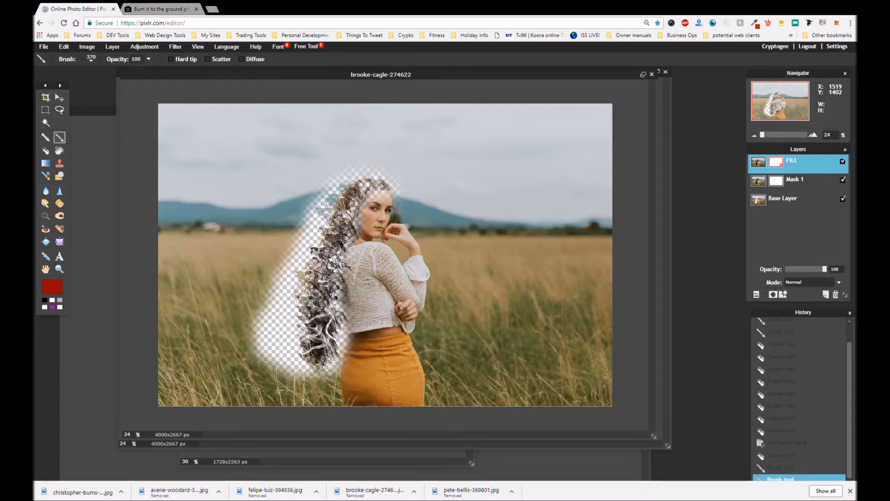
pyautogui.moveTo(331, 263); pyautogui.dragTo(329, 262)
pyautogui.moveTo(320, 214)
pyautogui.mouseDown()
pyautogui.moveTo(306, 252)
pyautogui.moveTo(299, 285)
pyautogui.mouseUp()
pyautogui.moveTo(333, 209)
pyautogui.mouseDown()
pyautogui.moveTo(350, 199)
pyautogui.moveTo(316, 186)
pyautogui.moveTo(320, 191)
pyautogui.mouseUp()
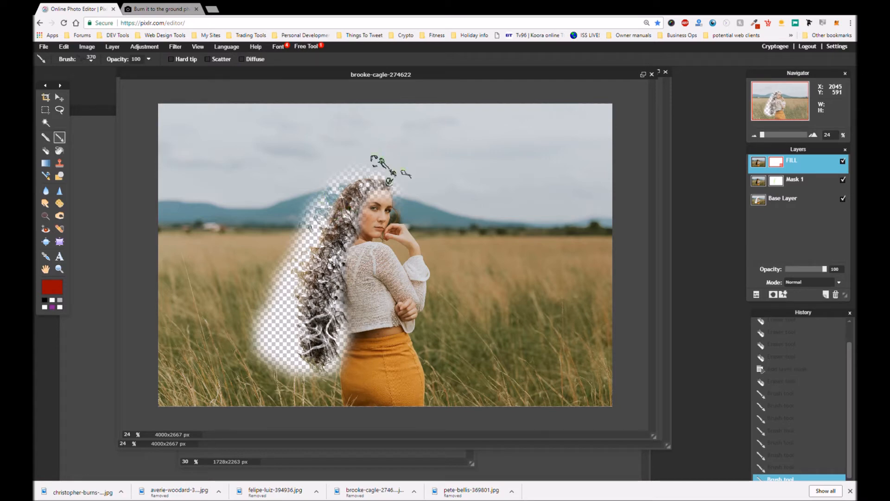
pyautogui.moveTo(390, 174)
pyautogui.mouseDown()
pyautogui.moveTo(357, 177)
pyautogui.moveTo(316, 218)
pyautogui.moveTo(323, 233)
pyautogui.mouseUp()
pyautogui.moveTo(301, 265)
pyautogui.mouseDown()
pyautogui.moveTo(312, 288)
pyautogui.moveTo(302, 285)
pyautogui.mouseUp()
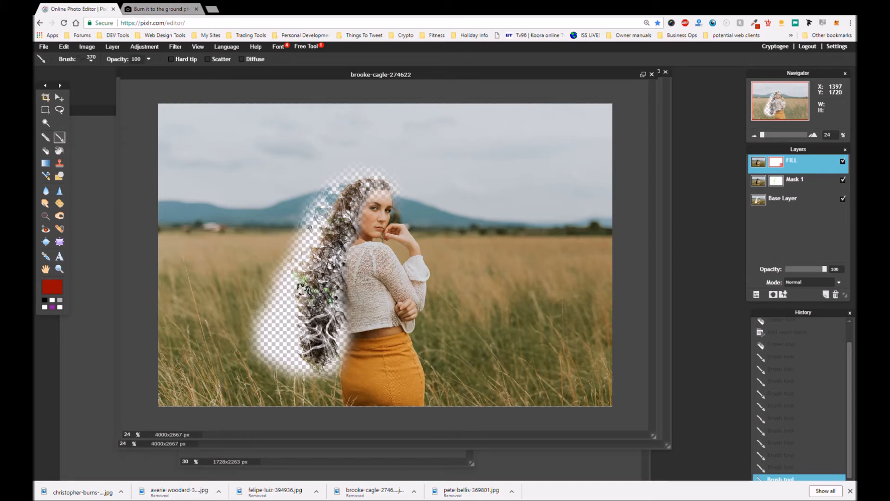
# Add small smoke details to the FILL mask at the outer edge of the lower hair with the 75 smoke brush
pyautogui.click(80, 61)
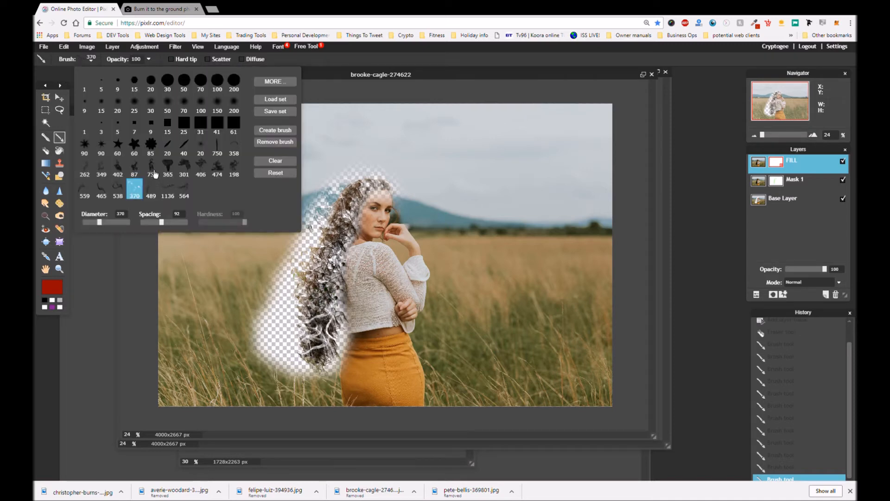
pyautogui.click(154, 174)
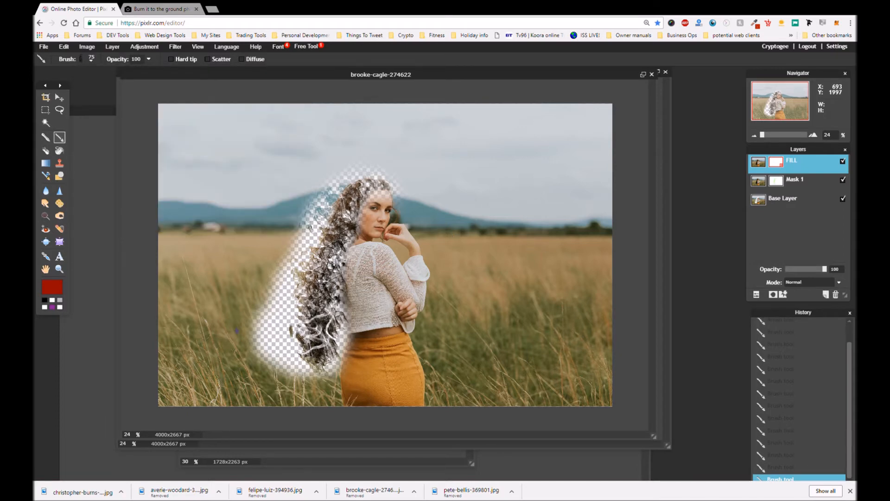
pyautogui.scroll(2, 233, 334)
pyautogui.scroll(-2, 232, 333)
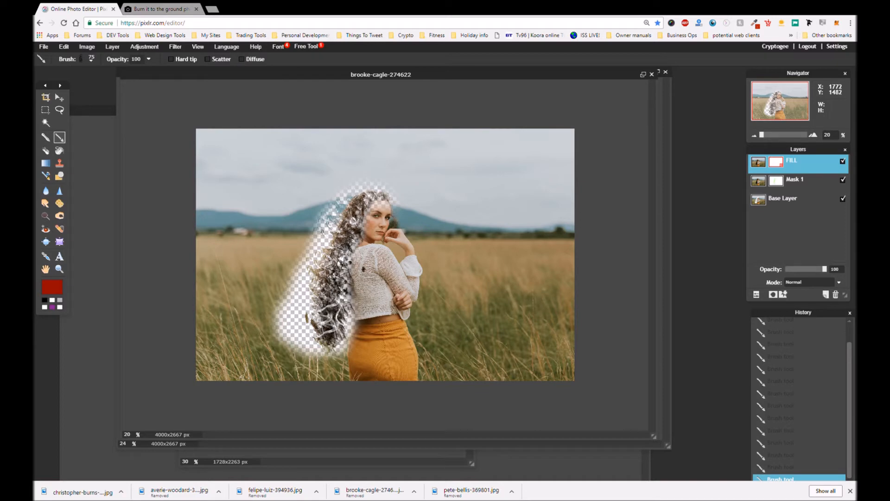
pyautogui.scroll(1, 363, 269)
pyautogui.scroll(-2, 364, 269)
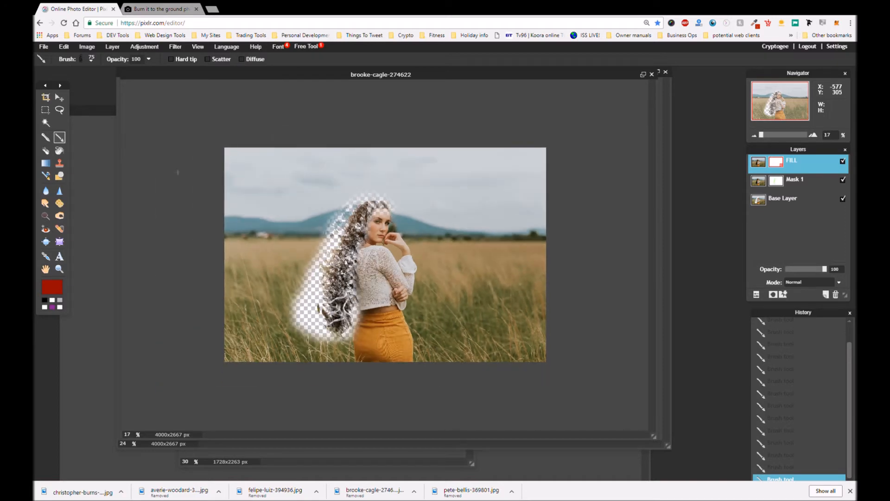
# Switch to the Unsplash page and examine the fire photo and its related photos
pyautogui.click(161, 9)
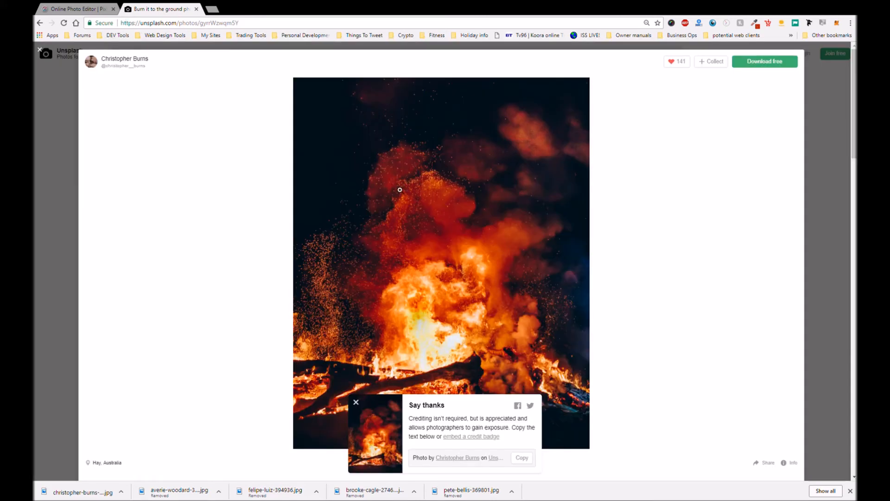
pyautogui.scroll(-2, 504, 231)
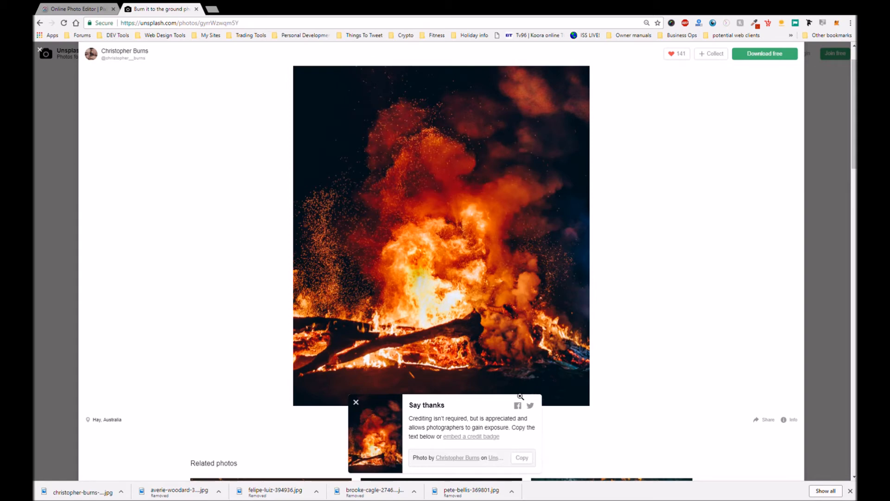
pyautogui.scroll(1, 517, 387)
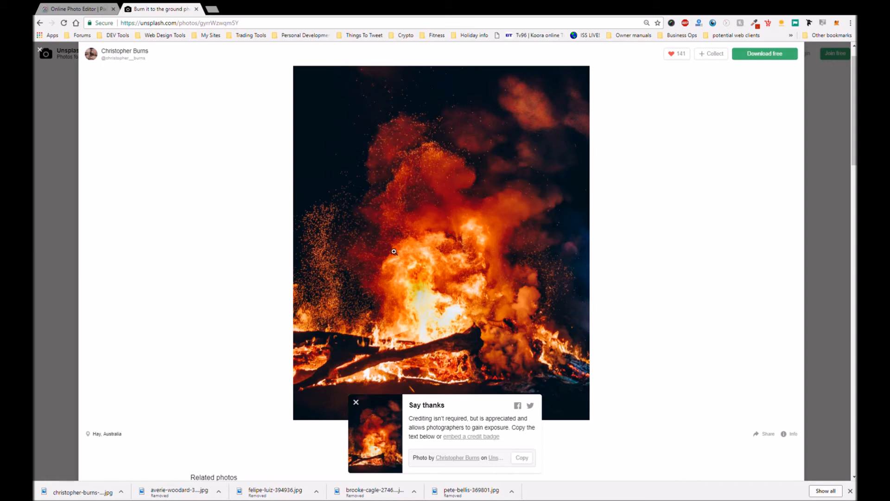
pyautogui.scroll(-1, 394, 251)
pyautogui.scroll(1, 394, 252)
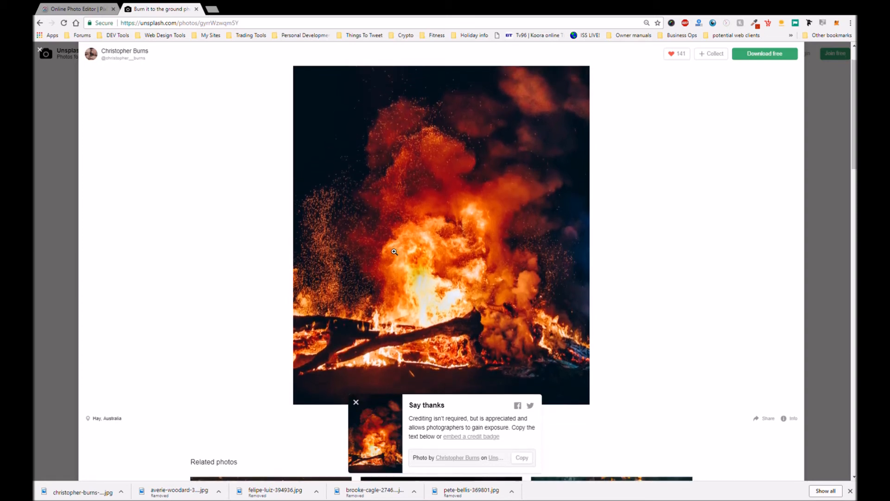
pyautogui.scroll(-6, 394, 251)
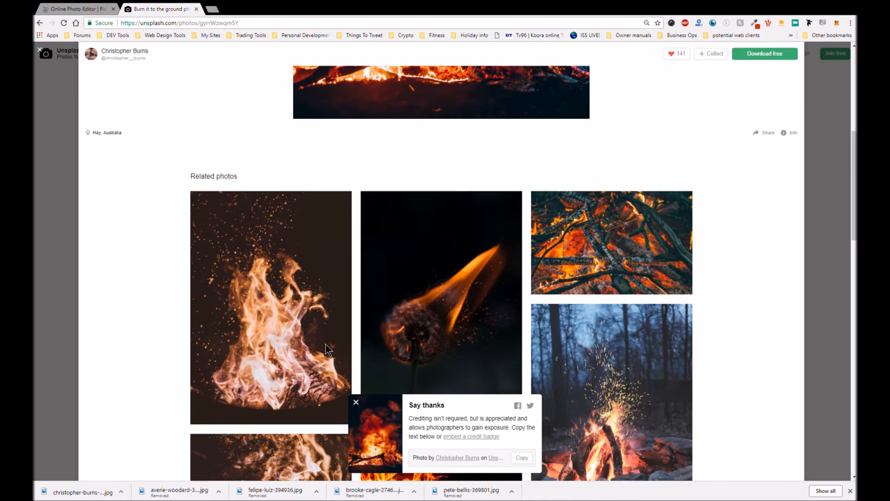
pyautogui.scroll(1, 446, 331)
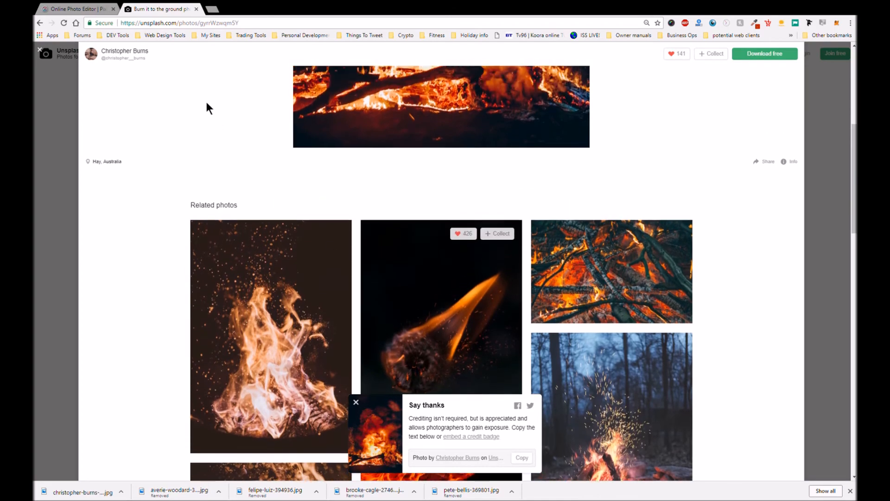
# Switch to the Pixlr editor, add the downloaded fire photo as a layer and move it below the Base Layer
pyautogui.click(74, 8)
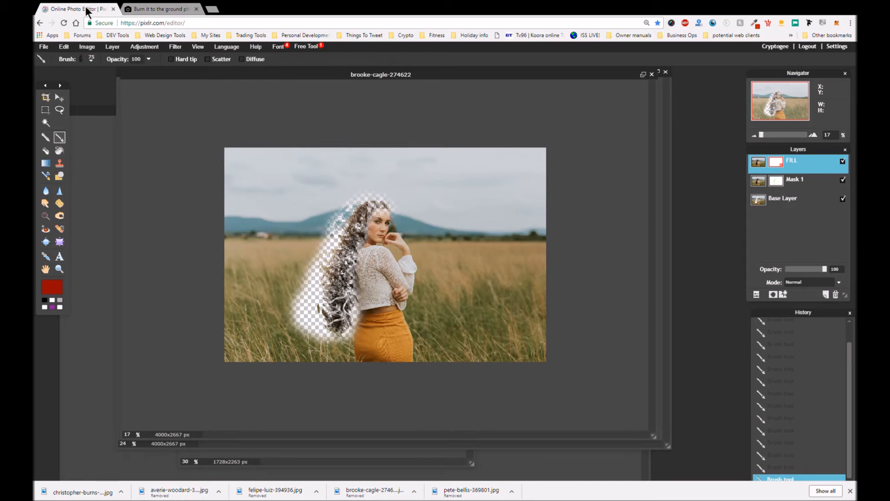
pyautogui.click(112, 46)
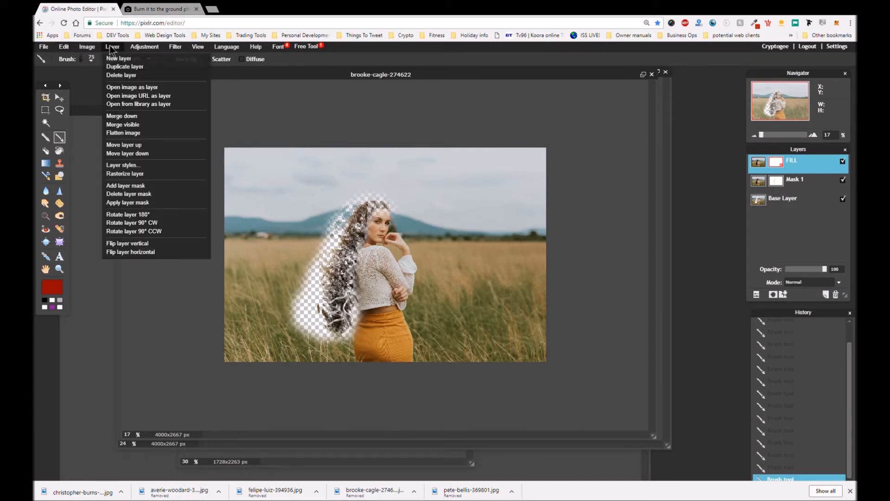
pyautogui.click(133, 90)
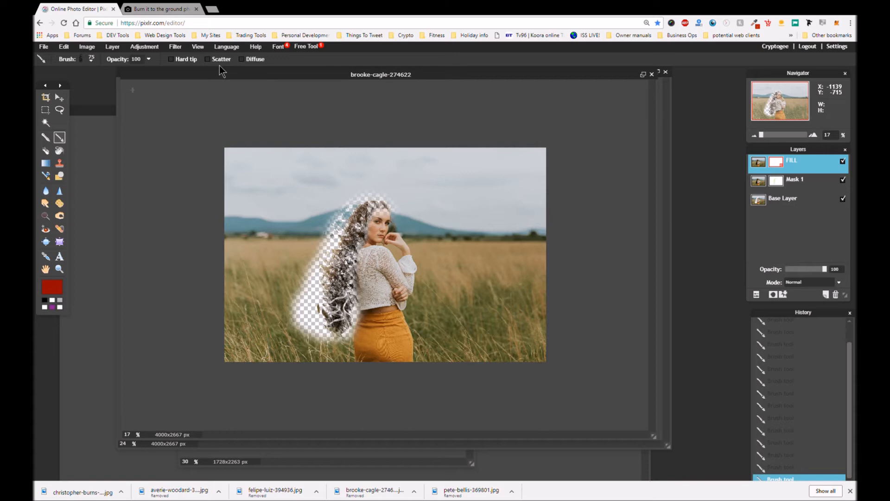
pyautogui.hotkey('ctrl', 'v')
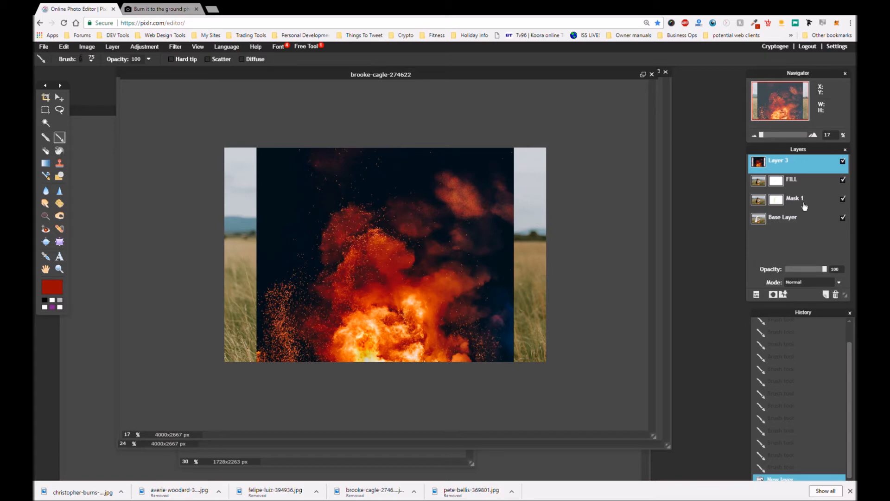
pyautogui.moveTo(796, 170); pyautogui.dragTo(795, 217)
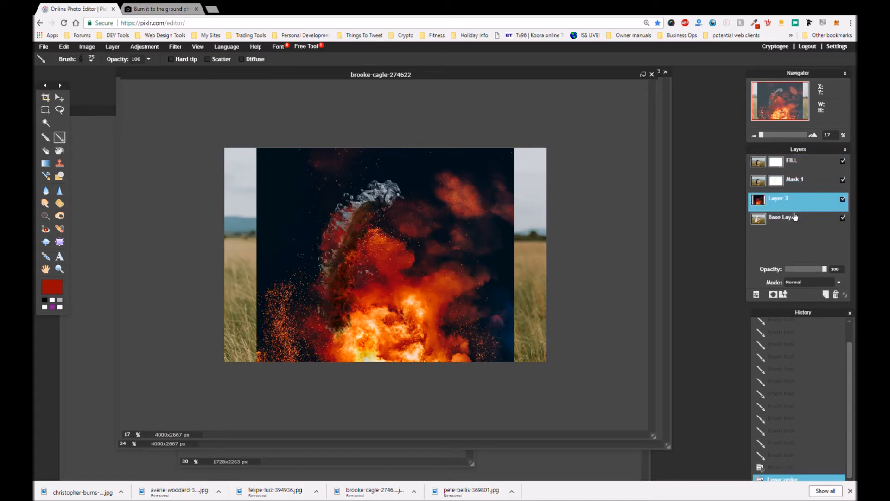
pyautogui.moveTo(795, 217); pyautogui.dragTo(785, 234)
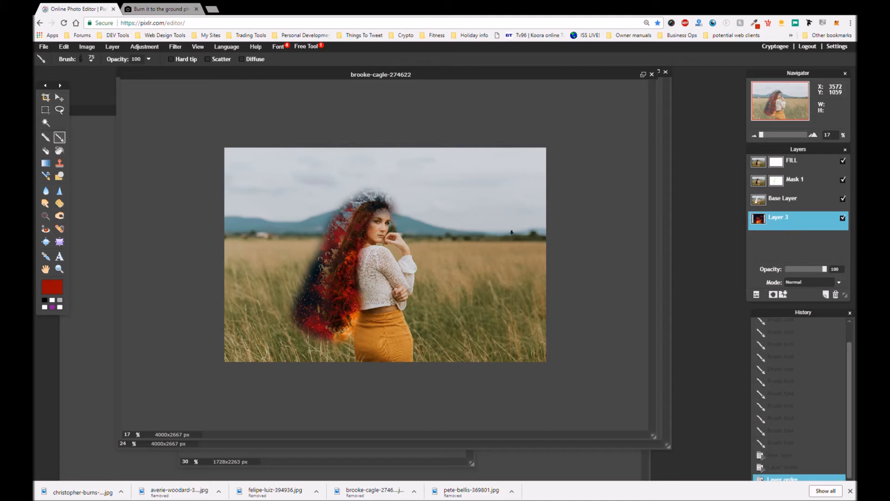
pyautogui.scroll(2, 431, 199)
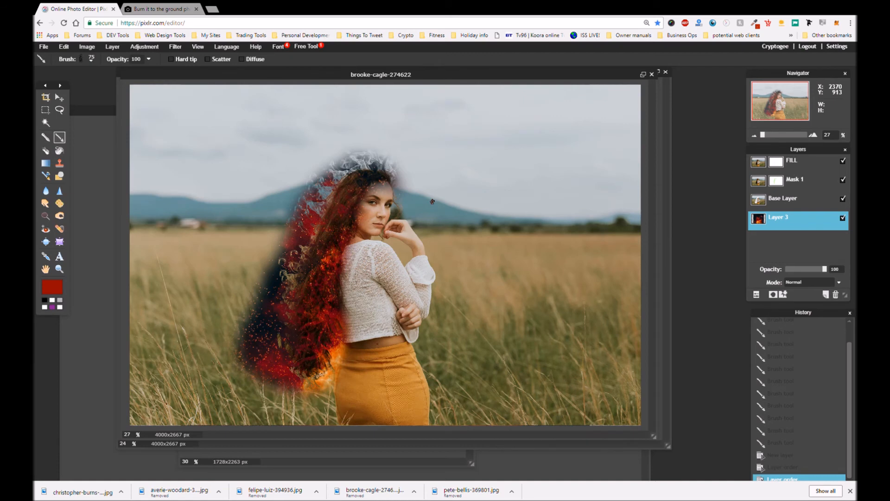
pyautogui.scroll(1, 432, 201)
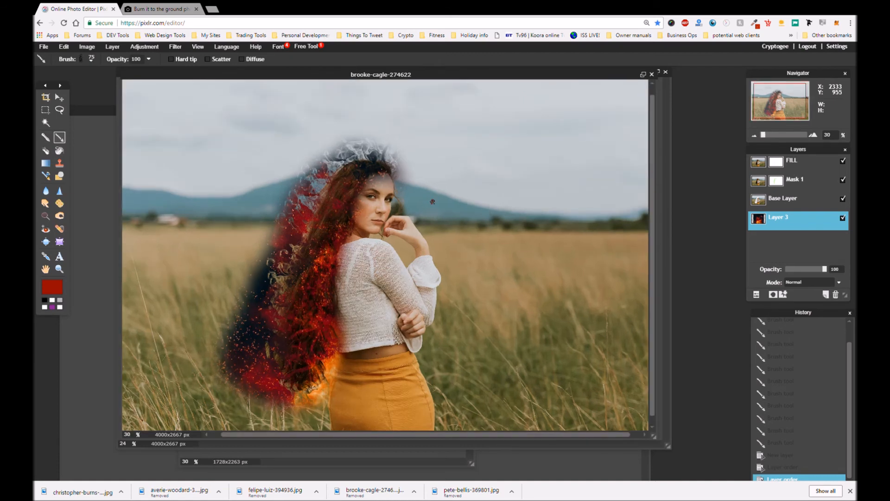
pyautogui.scroll(-1, 433, 201)
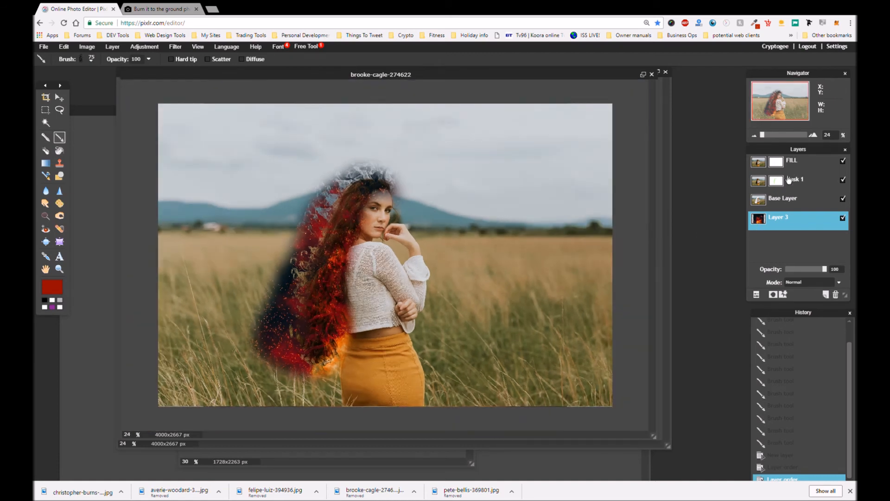
# Paint the FILL mask with the soft 200 brush along the outer edge of the lower hair to bring the field back
pyautogui.click(793, 168)
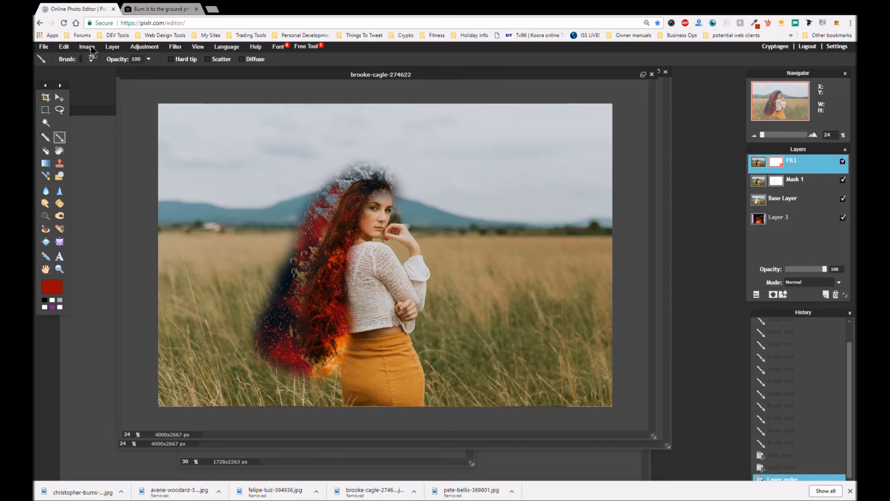
pyautogui.click(80, 61)
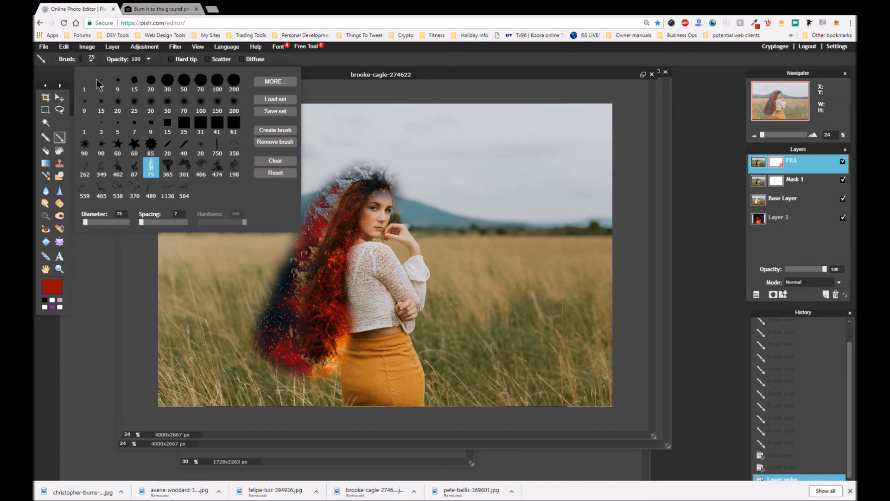
pyautogui.click(234, 102)
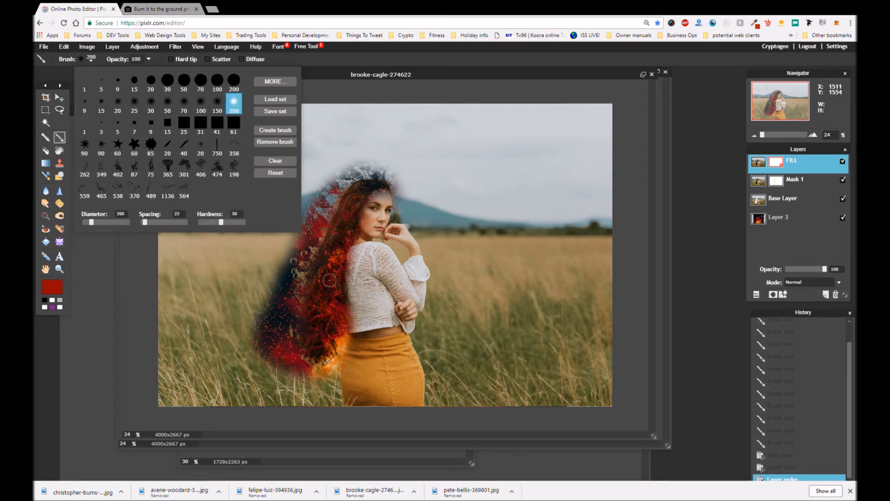
pyautogui.click(291, 263)
pyautogui.moveTo(291, 262); pyautogui.dragTo(253, 330)
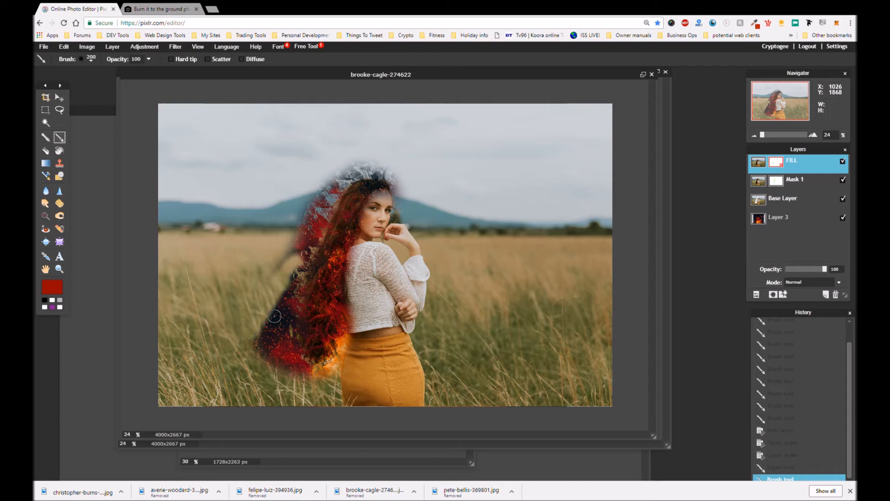
pyautogui.moveTo(279, 295); pyautogui.dragTo(266, 368)
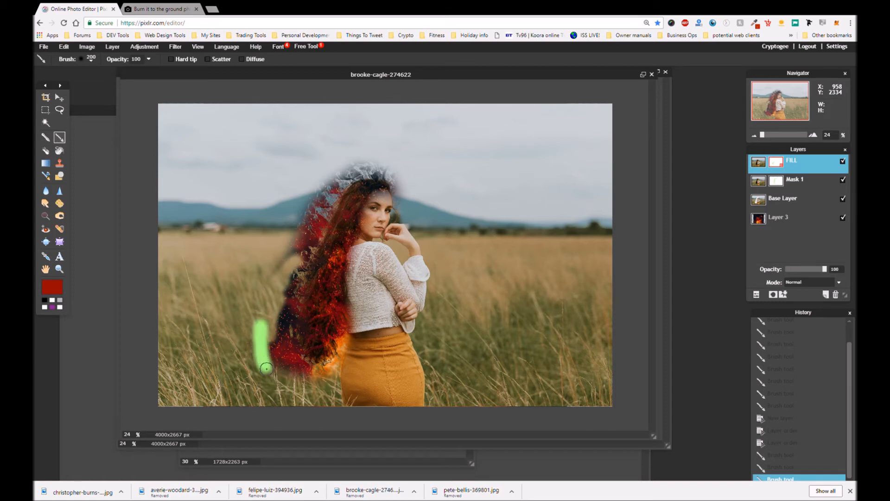
pyautogui.moveTo(265, 368); pyautogui.dragTo(266, 368)
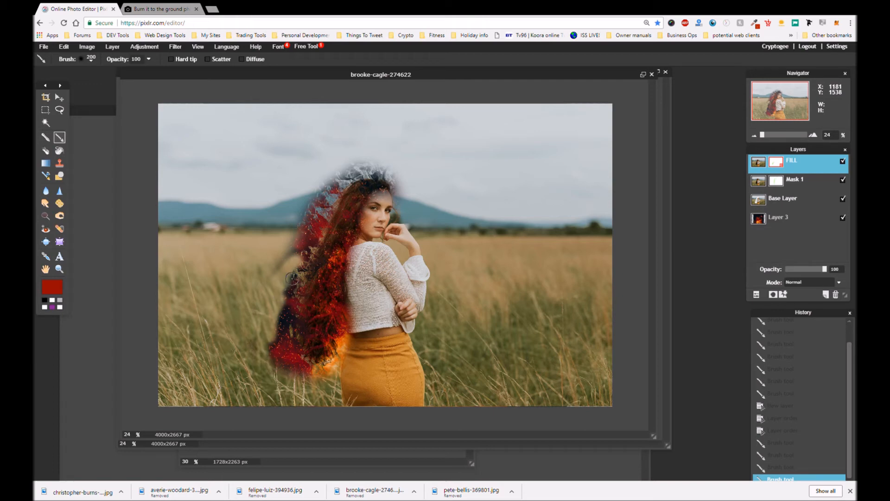
pyautogui.moveTo(291, 275); pyautogui.dragTo(268, 278)
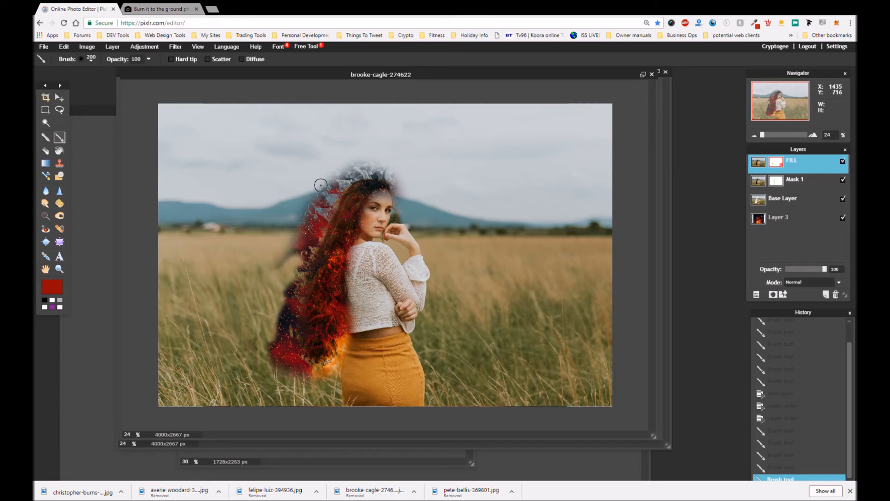
# Paint the FILL mask along the outer edge of the upper hair and over the head to restore the background
pyautogui.moveTo(339, 174)
pyautogui.mouseDown()
pyautogui.moveTo(315, 199)
pyautogui.moveTo(299, 242)
pyautogui.moveTo(260, 270)
pyautogui.mouseUp()
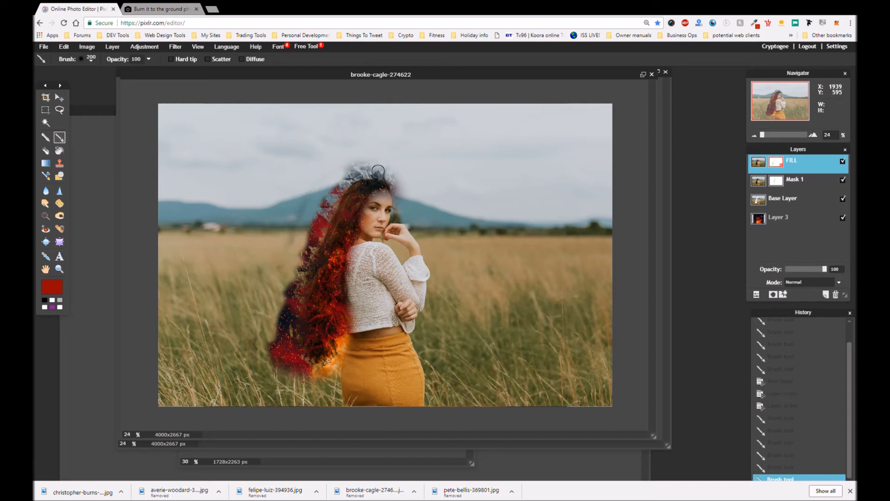
pyautogui.moveTo(377, 171)
pyautogui.mouseDown()
pyautogui.moveTo(349, 167)
pyautogui.moveTo(319, 186)
pyautogui.mouseUp()
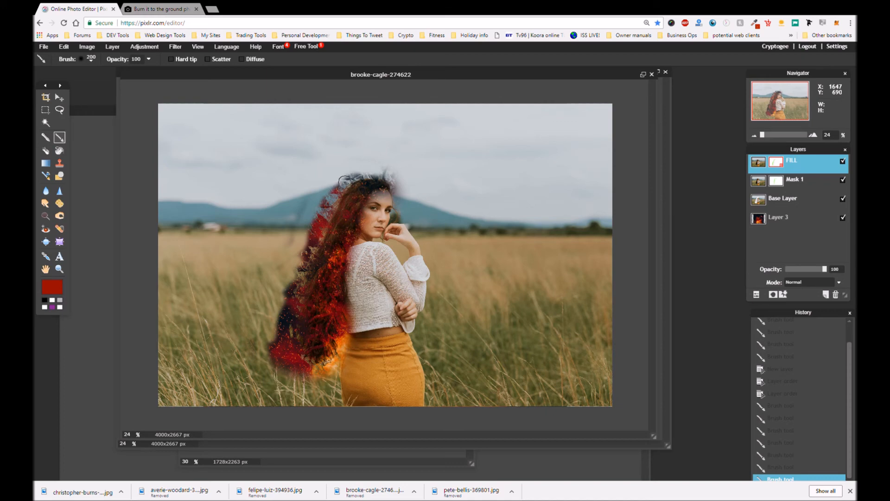
pyautogui.moveTo(349, 176); pyautogui.dragTo(284, 229)
# Touch up the FILL mask closely around the crown and forehead with the soft 200 brush to clear leftover smoke
pyautogui.scroll(5, 383, 158)
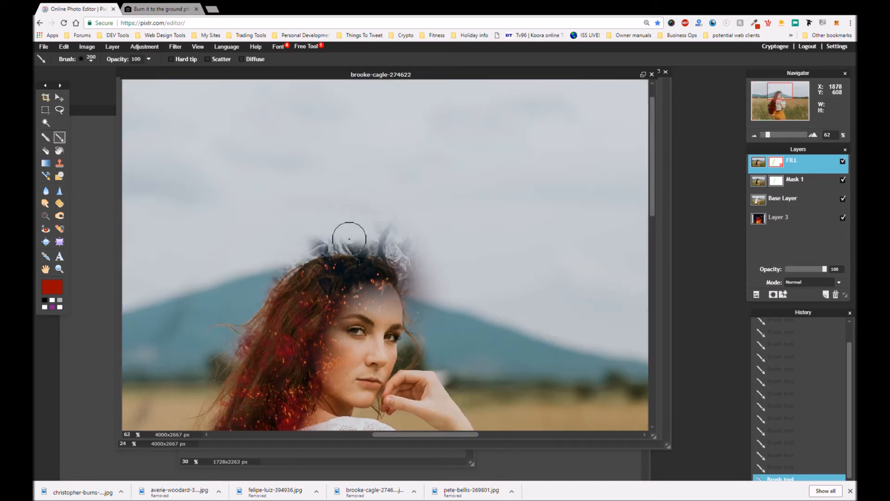
pyautogui.moveTo(349, 239); pyautogui.dragTo(310, 238)
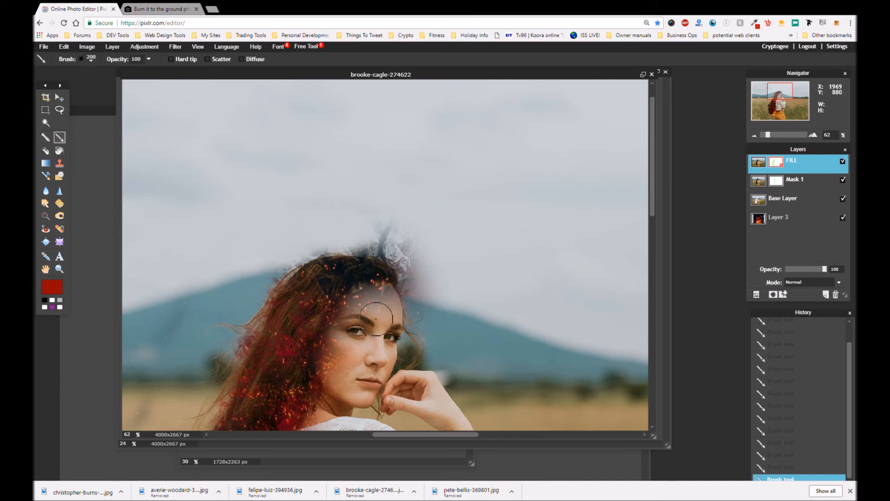
pyautogui.moveTo(379, 312); pyautogui.dragTo(398, 307)
pyautogui.moveTo(411, 255)
pyautogui.mouseDown()
pyautogui.moveTo(369, 219)
pyautogui.moveTo(373, 236)
pyautogui.mouseUp()
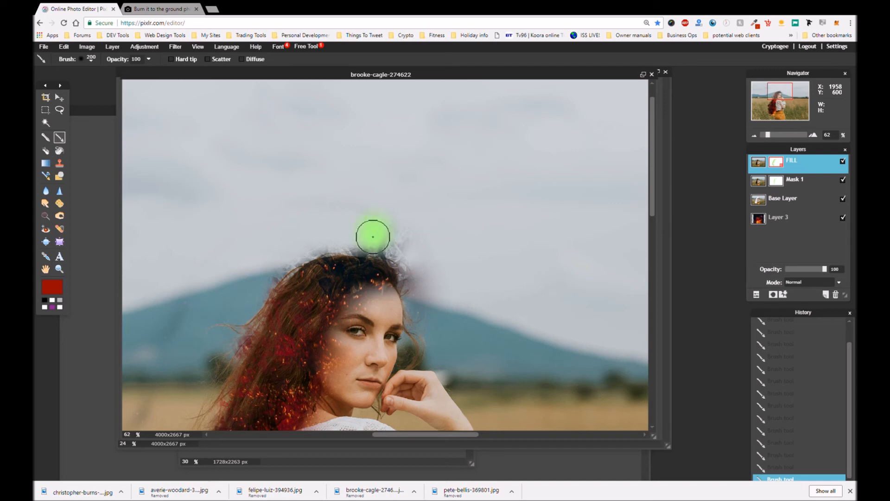
pyautogui.moveTo(373, 236); pyautogui.dragTo(360, 235)
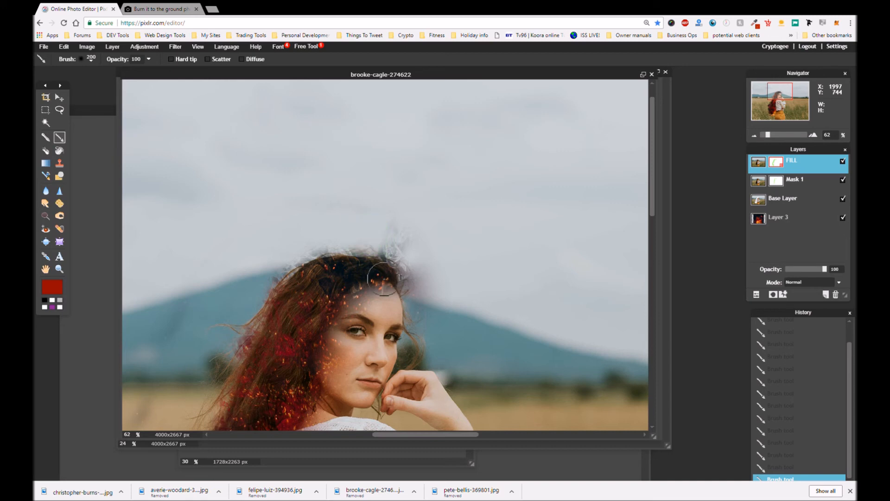
pyautogui.scroll(-2, 376, 323)
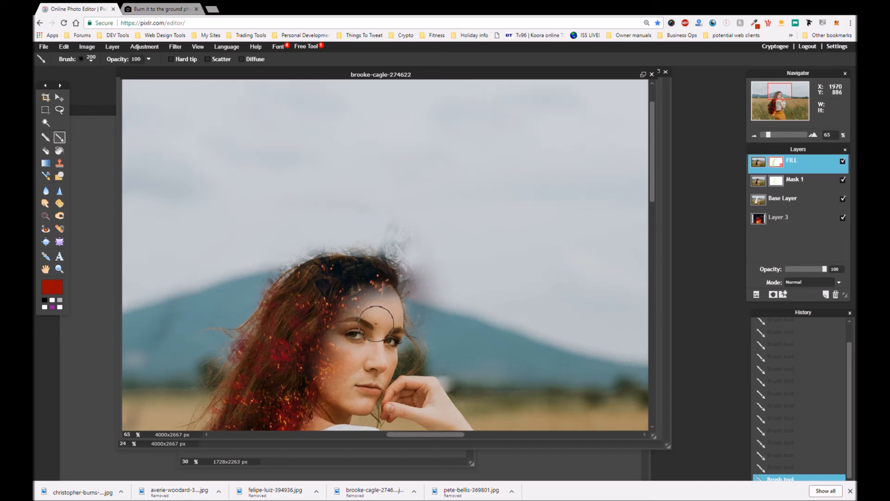
pyautogui.scroll(-8, 376, 323)
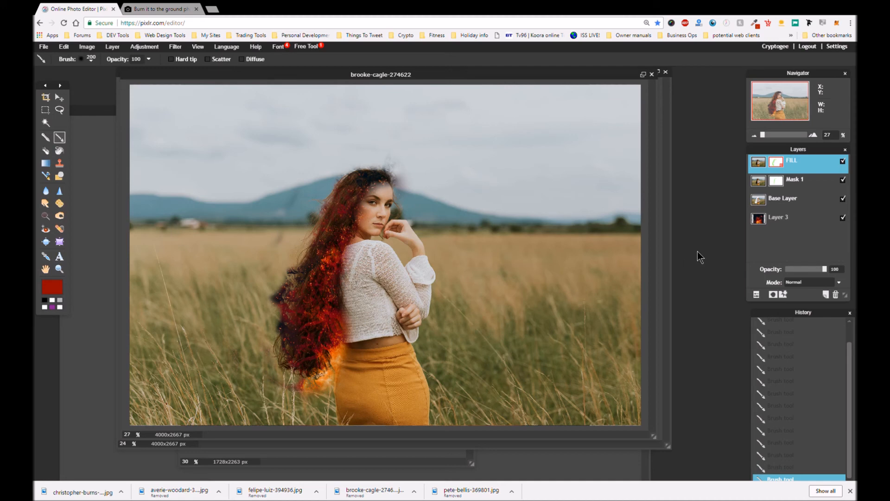
pyautogui.click(771, 223)
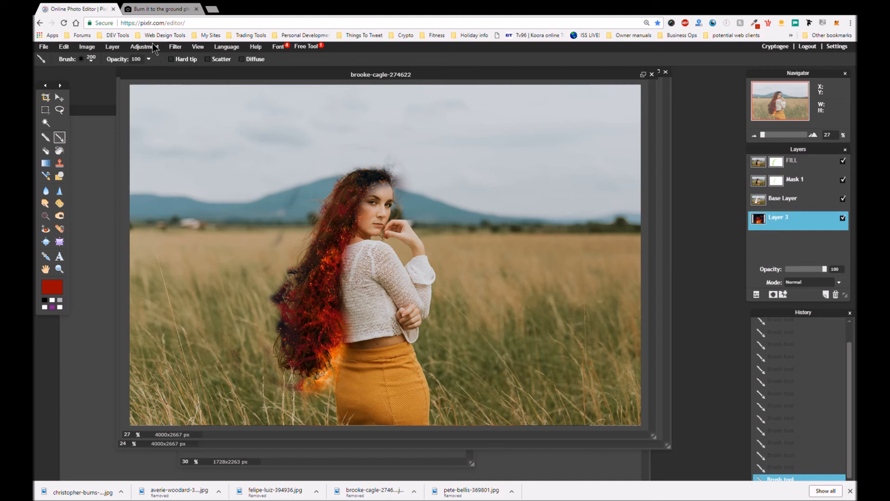
pyautogui.click(175, 48)
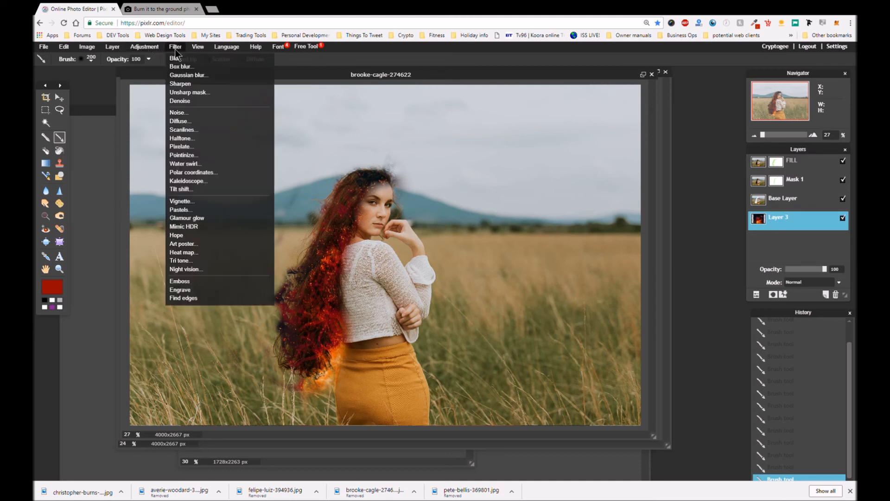
pyautogui.click(184, 76)
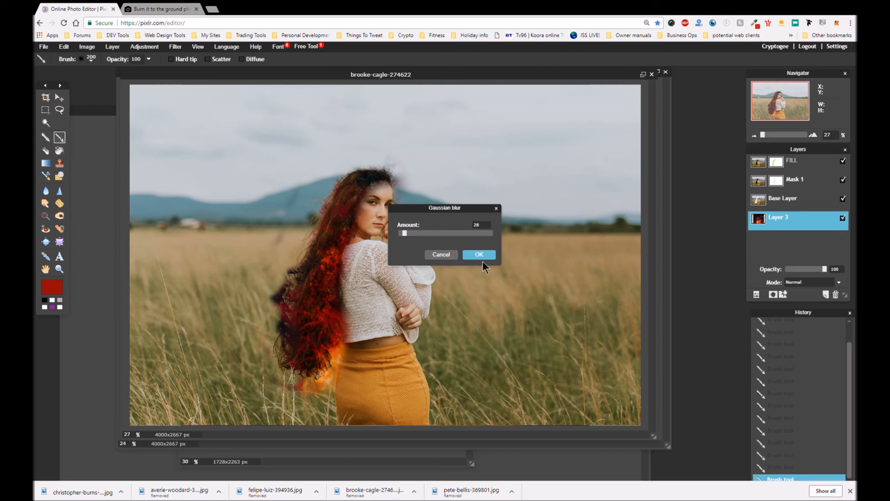
pyautogui.click(441, 255)
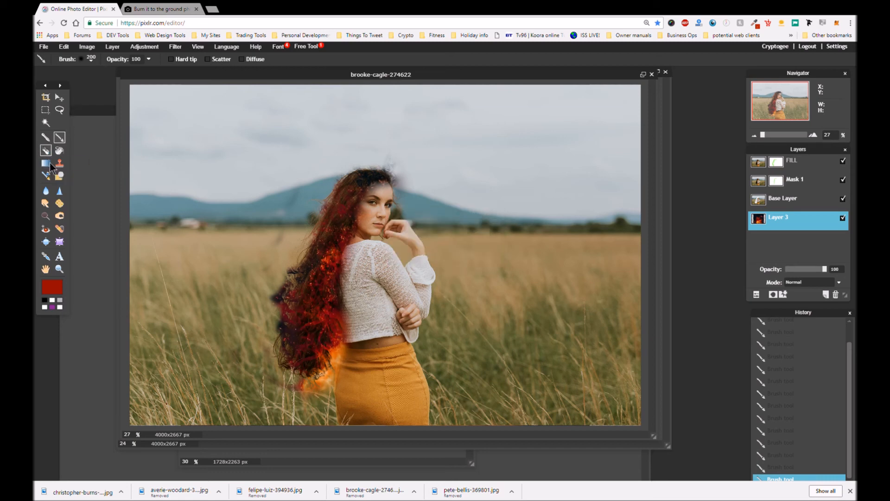
# Blur part of the fire behind the middle of the hair on Layer 3 with the Blur tool, size 50, strength 100
pyautogui.click(45, 190)
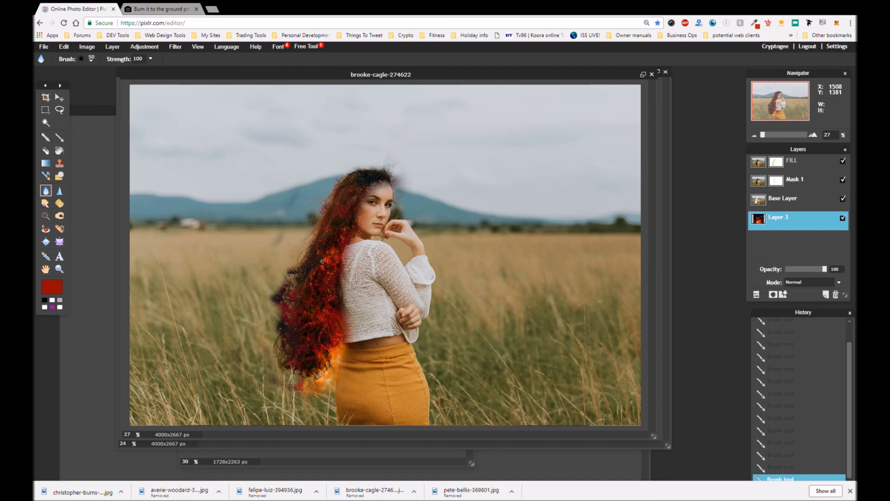
pyautogui.moveTo(322, 261); pyautogui.dragTo(333, 278)
pyautogui.scroll(-3, 348, 295)
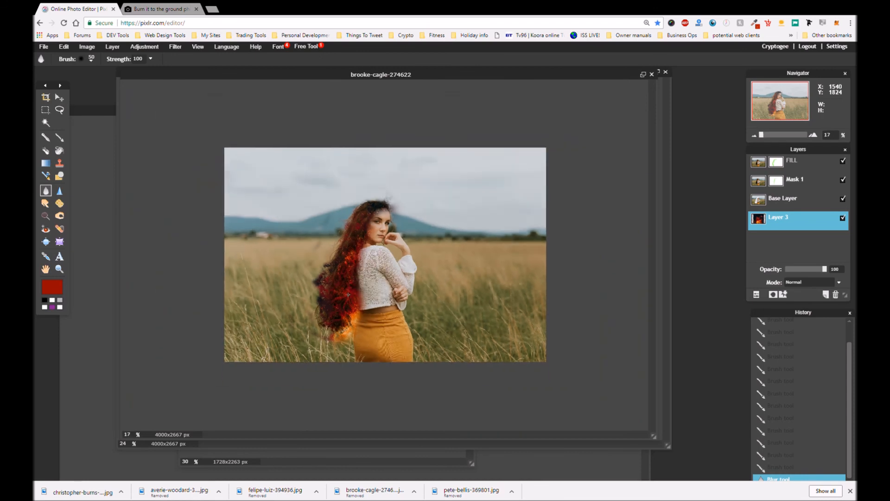
pyautogui.scroll(2, 348, 294)
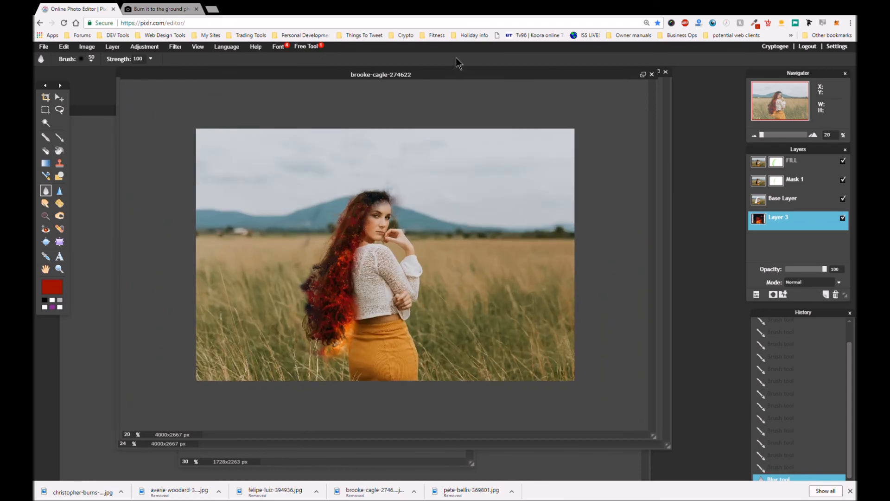
# Compare the composite with the other open version of the fire-hair image, and bring the composite window back to the front
pyautogui.moveTo(452, 74); pyautogui.dragTo(447, 188)
pyautogui.click(451, 74)
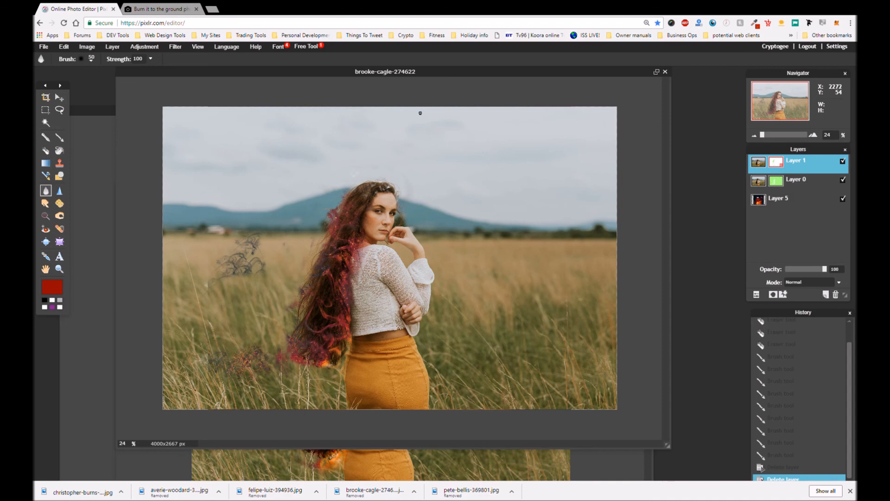
pyautogui.scroll(-3, 377, 281)
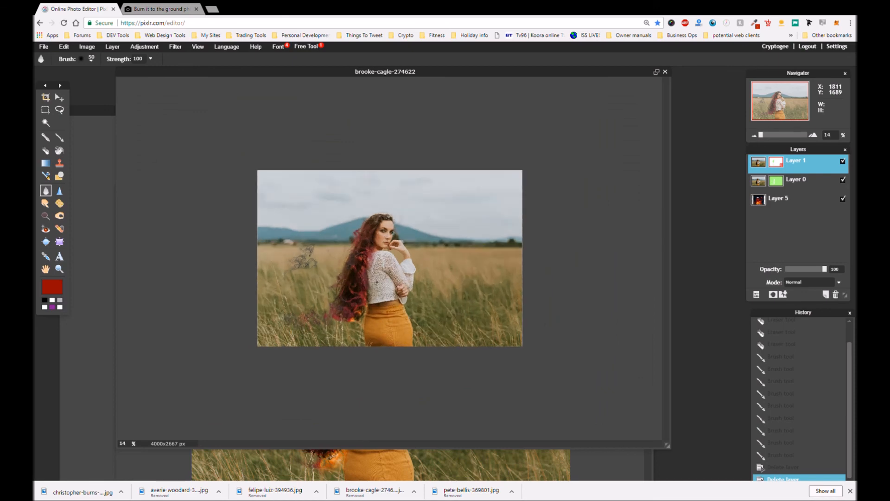
pyautogui.scroll(3, 377, 281)
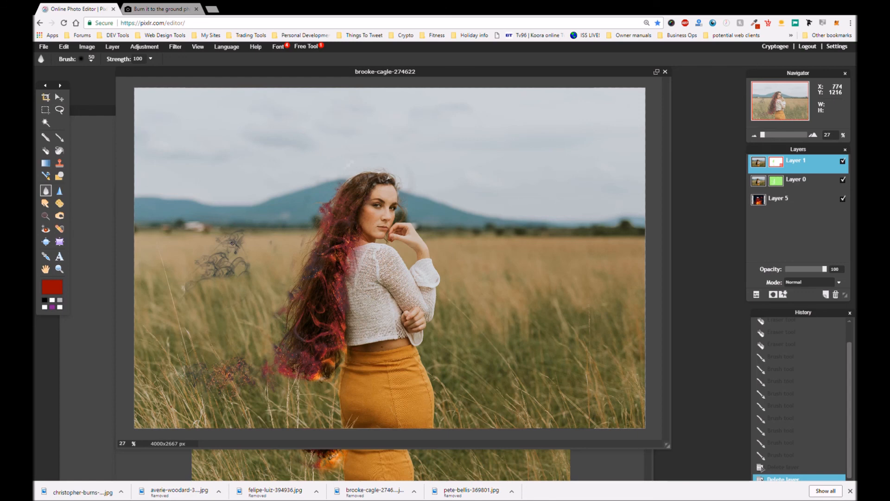
pyautogui.scroll(-3, 237, 256)
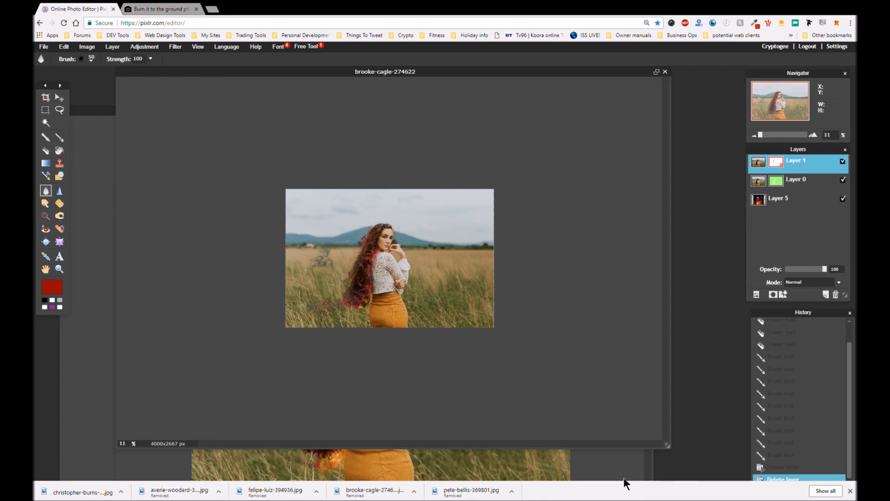
pyautogui.click(623, 452)
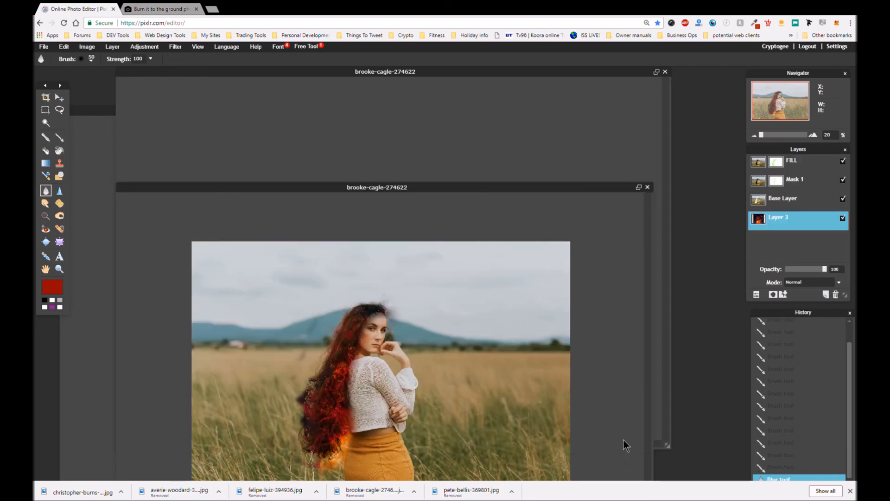
pyautogui.moveTo(524, 187); pyautogui.dragTo(507, 95)
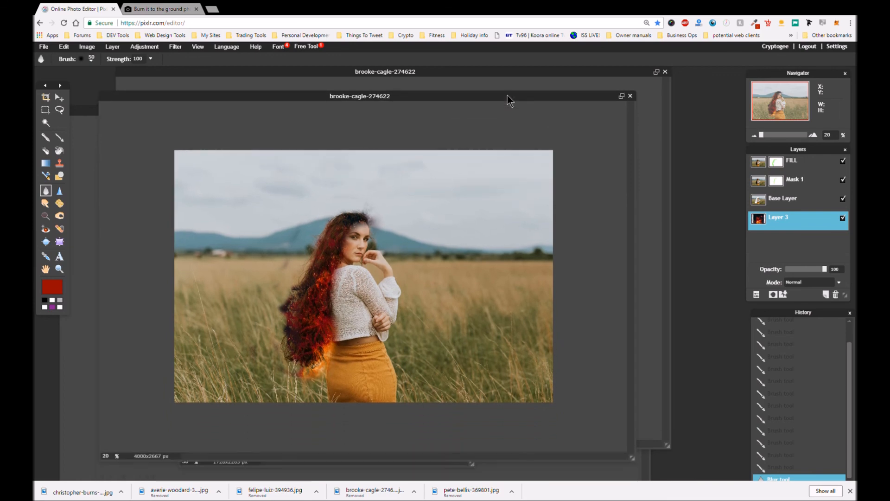